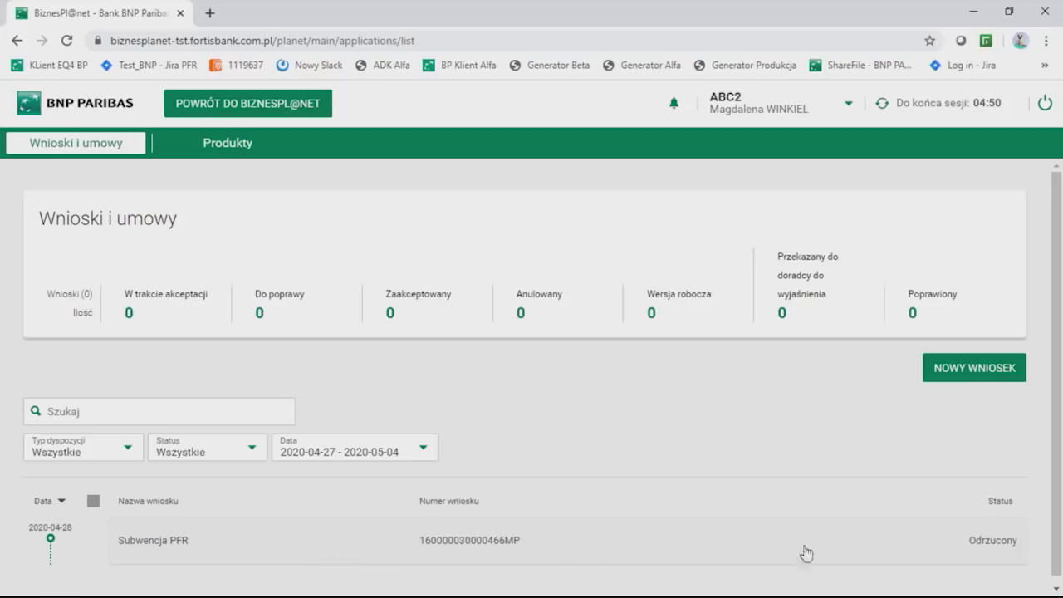
Step: Start a new application of the type Subwencja PFR from the applications and agreements list
{"action": "left_click", "coordinate": [967, 371]}
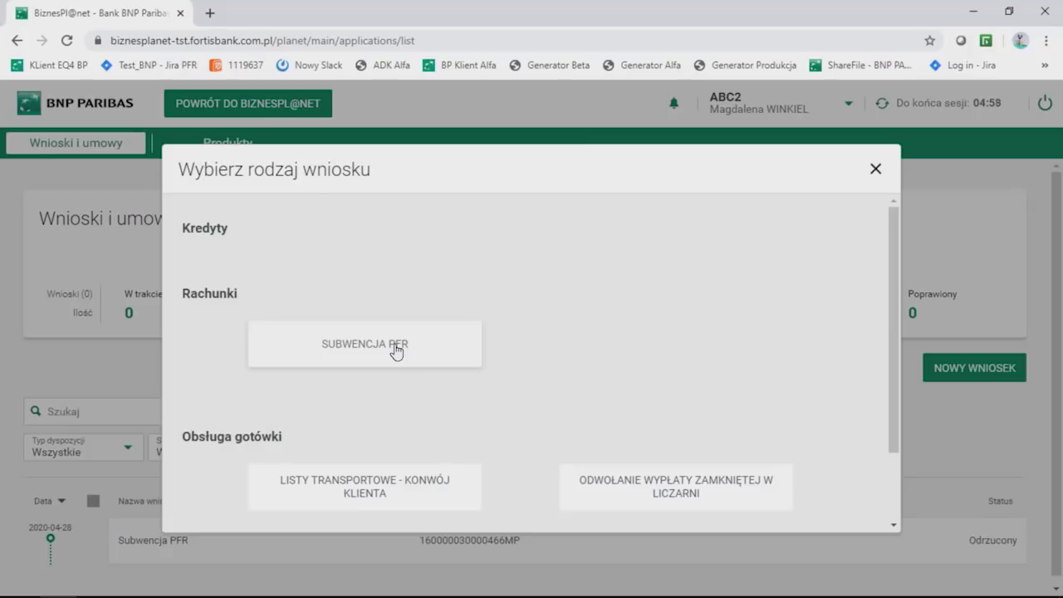
{"action": "left_click", "coordinate": [875, 171]}
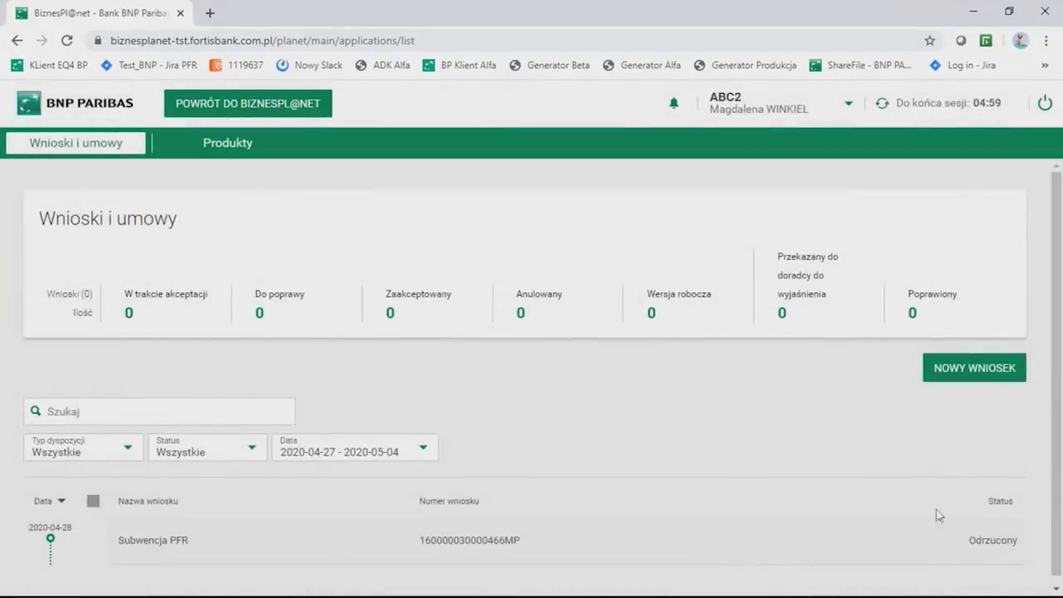
{"action": "left_click", "coordinate": [986, 372]}
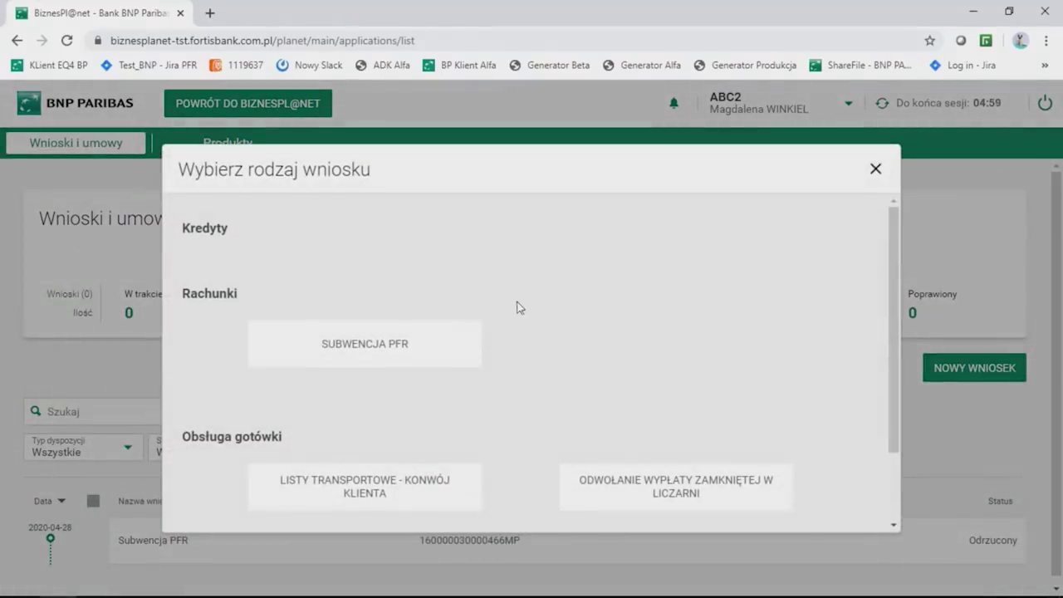
{"action": "left_click", "coordinate": [387, 348]}
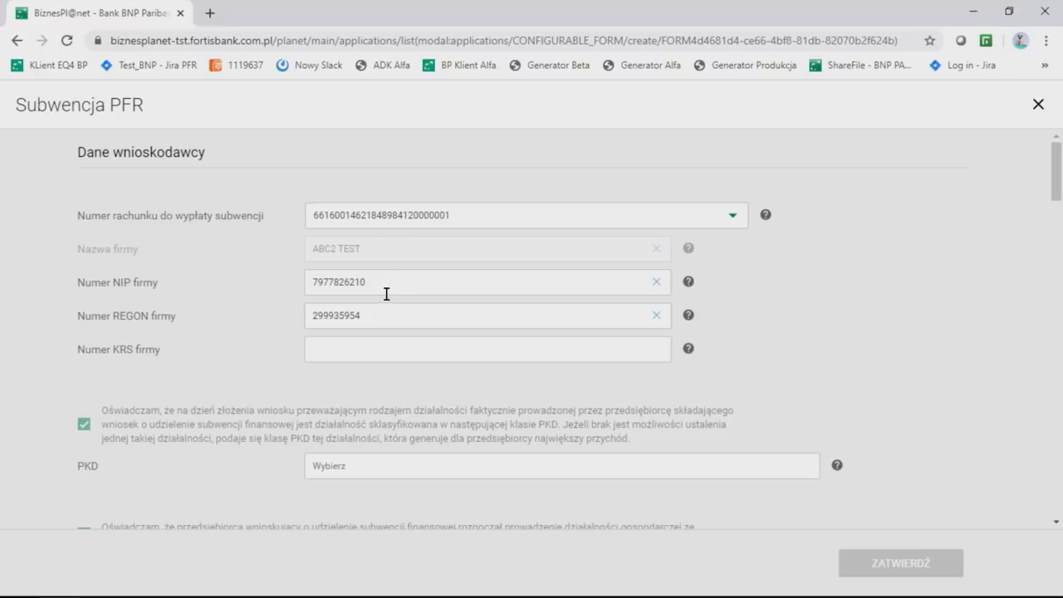
Step: Enter the company's KRS number in the applicant data, padded with leading zeros to ten digits
{"action": "scroll", "coordinate": [386, 294], "scroll_direction": "down", "scroll_amount": 1}
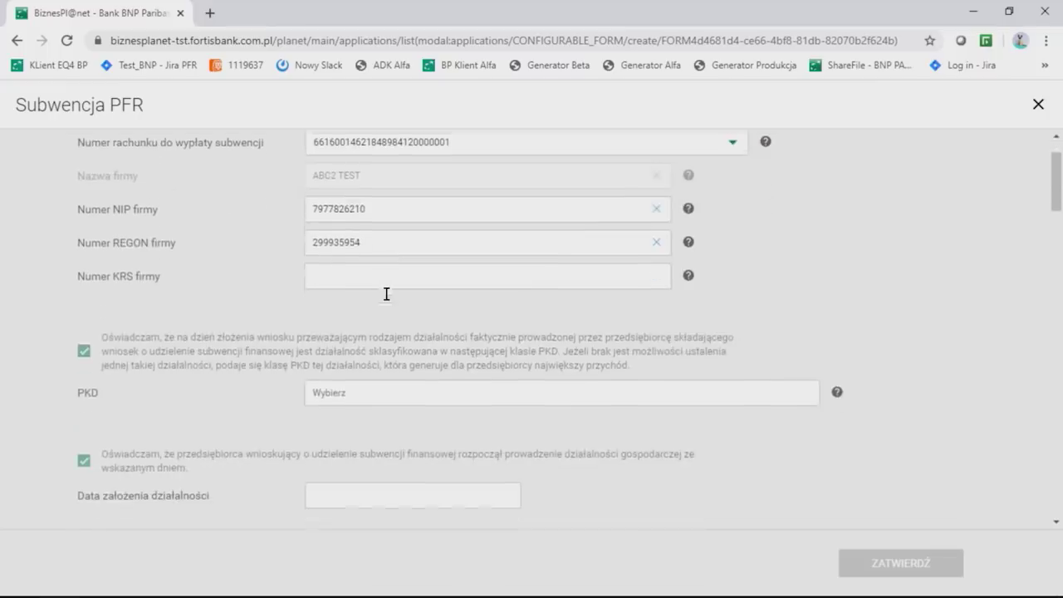
{"action": "left_click_drag", "start_coordinate": [377, 239], "coordinate": [294, 255]}
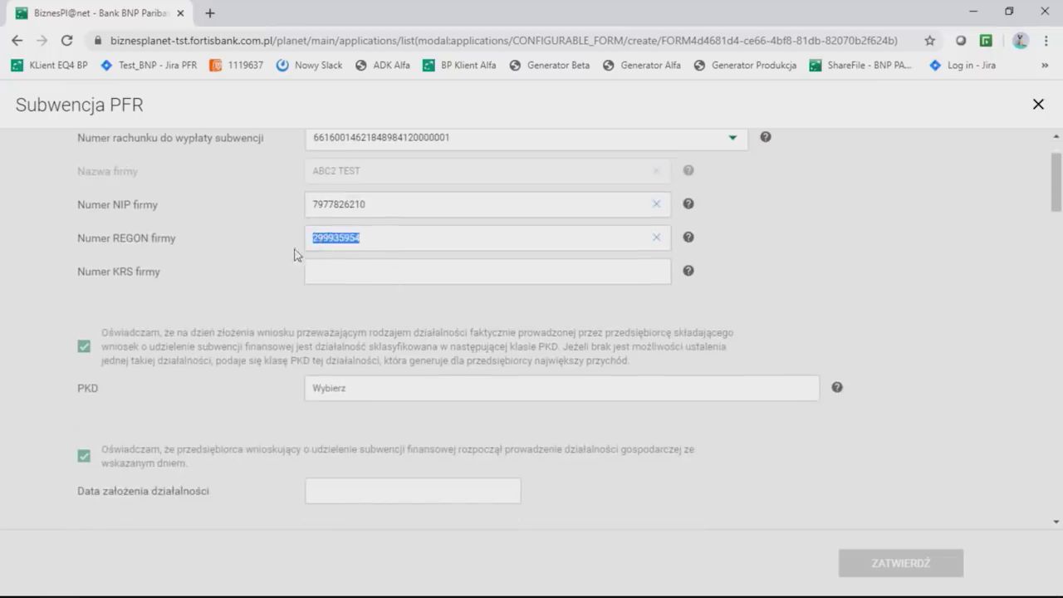
{"action": "left_click", "coordinate": [391, 235]}
{"action": "left_click_drag", "start_coordinate": [391, 236], "coordinate": [307, 242]}
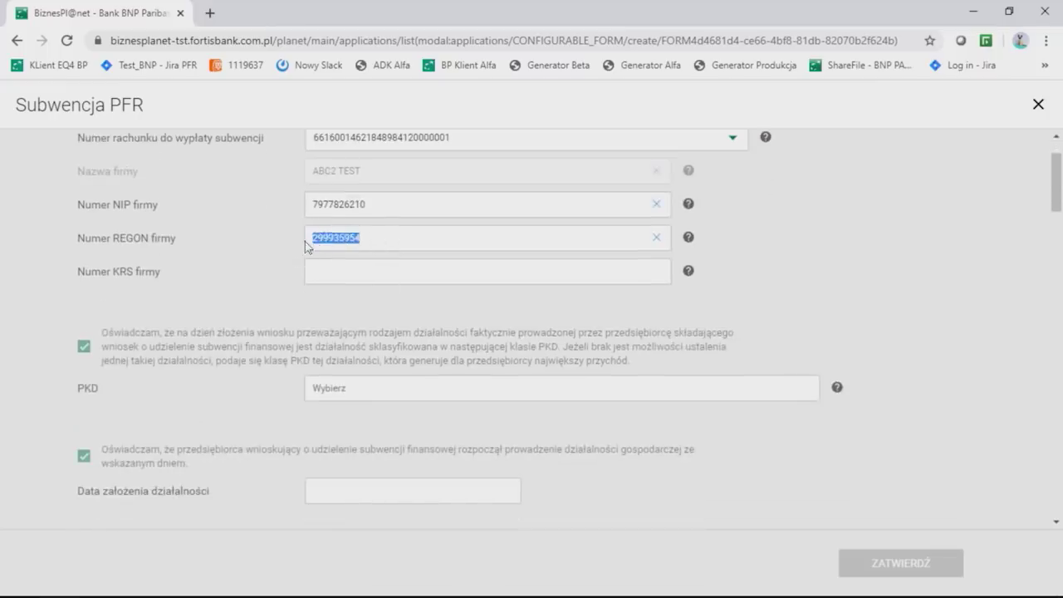
{"action": "left_click", "coordinate": [367, 271]}
{"action": "type", "text": "99999"}
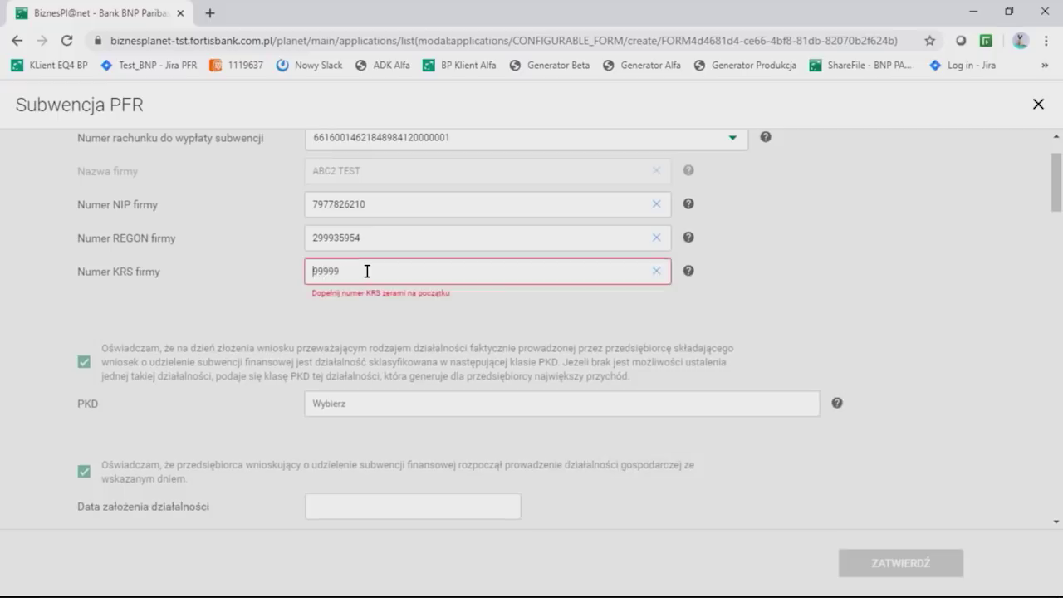
{"action": "type", "text": "00000"}
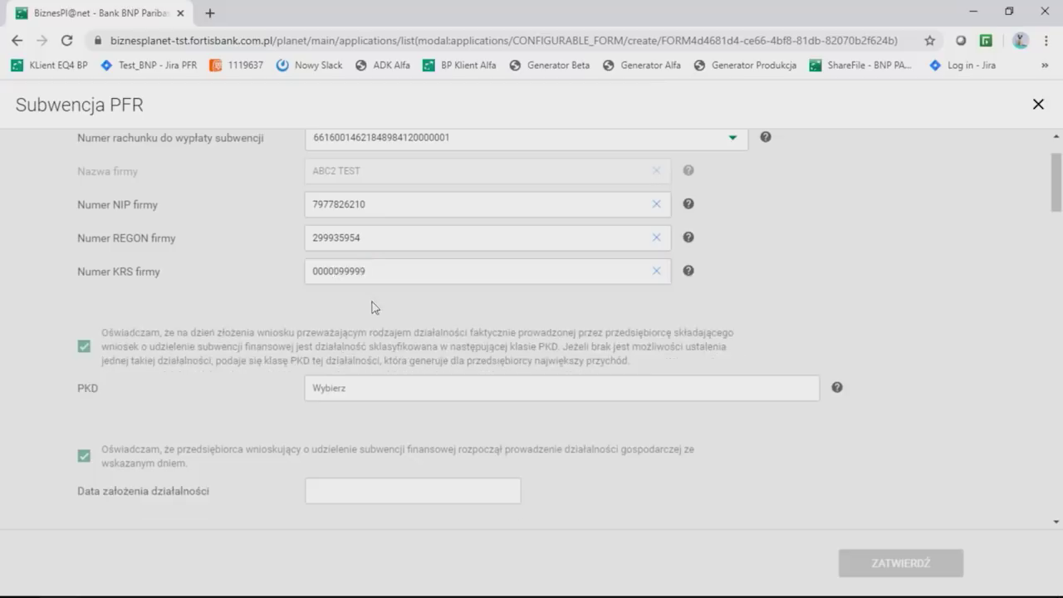
Step: Search the PKD classes for "sprzeda" and choose "Sprzedaż detaliczna pozostałej żywności prowadzona w wyspecjalizowanych sklepach"
{"action": "scroll", "coordinate": [371, 305], "scroll_direction": "down", "scroll_amount": 1}
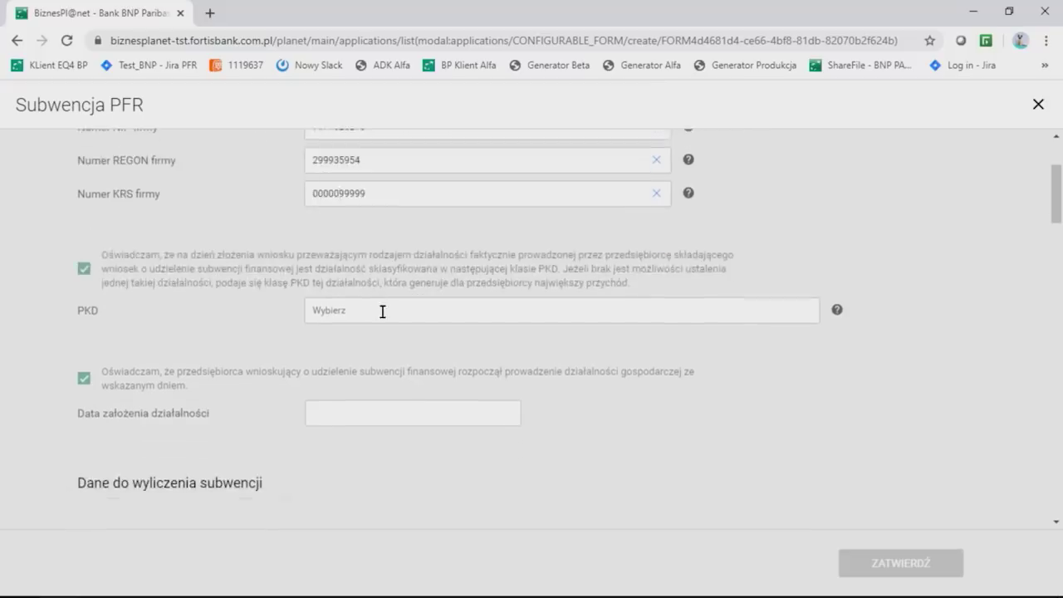
{"action": "left_click", "coordinate": [383, 312]}
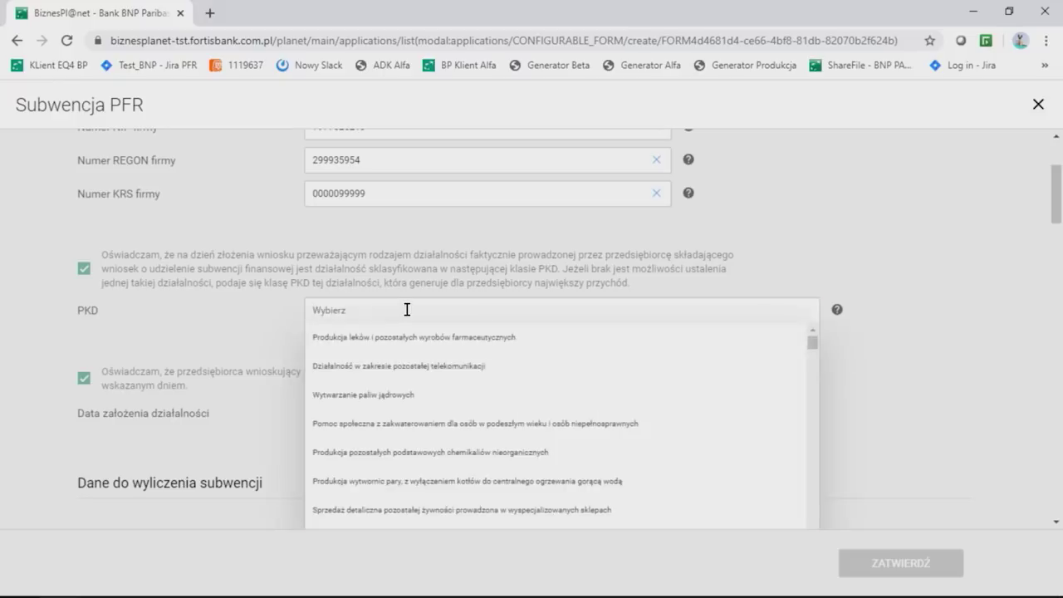
{"action": "type", "text": "sprzeda"}
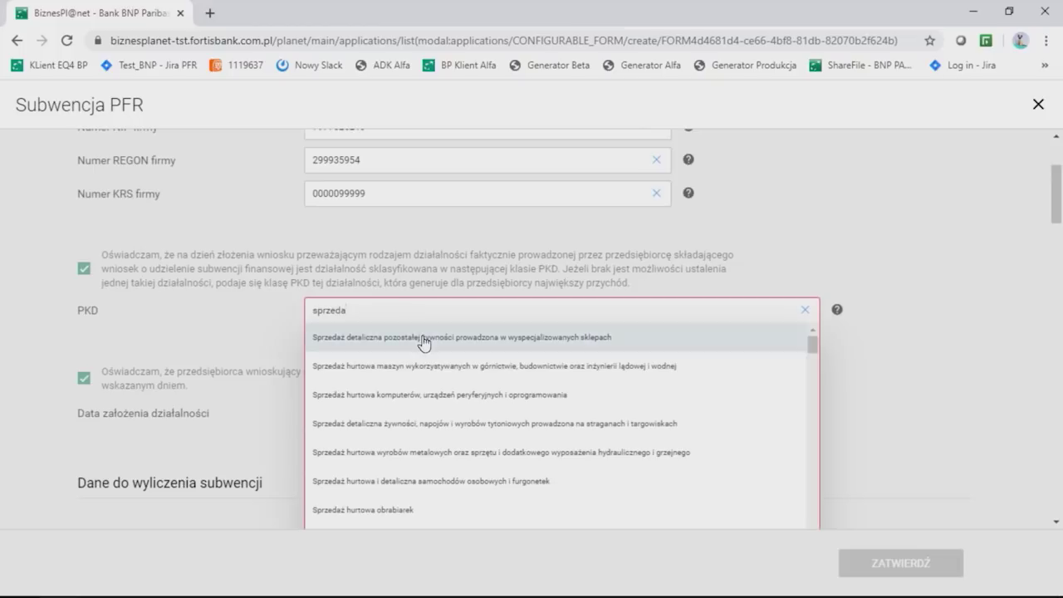
{"action": "left_click", "coordinate": [423, 341]}
Step: Set the date the business was founded (Data założenia działalności) to 9 December 2019
{"action": "scroll", "coordinate": [424, 340], "scroll_direction": "down", "scroll_amount": 1}
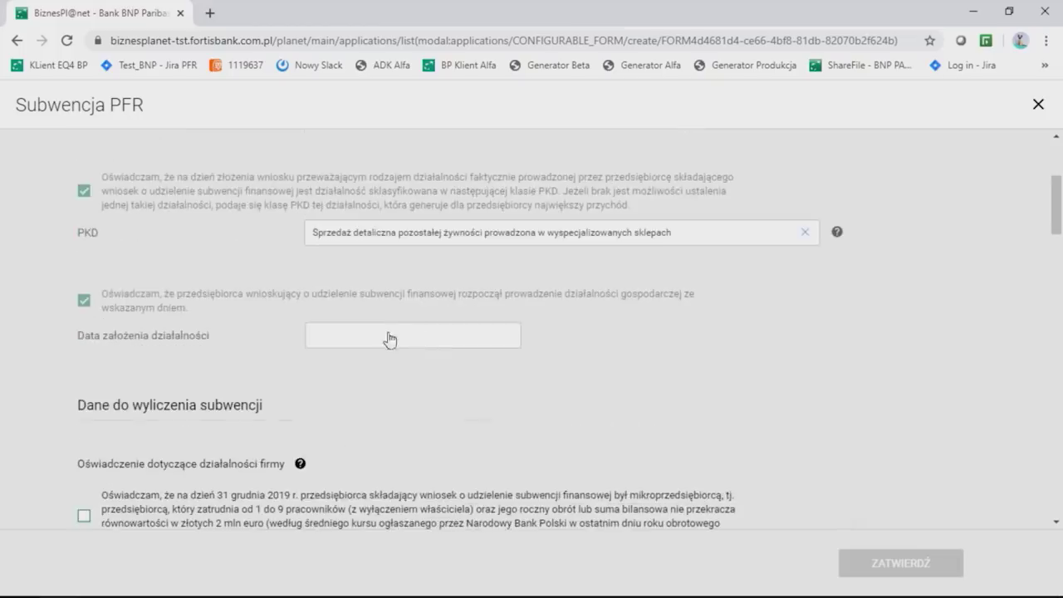
{"action": "left_click", "coordinate": [390, 339]}
{"action": "left_click", "coordinate": [321, 370]}
{"action": "left_click", "coordinate": [320, 370]}
{"action": "left_click", "coordinate": [320, 370]}
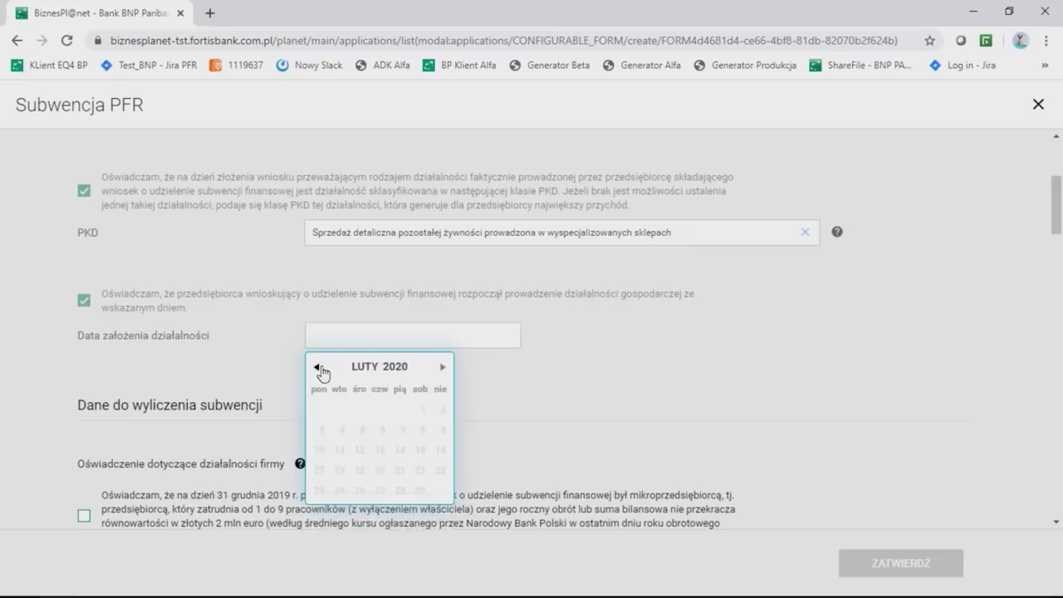
{"action": "left_click", "coordinate": [322, 372]}
{"action": "left_click", "coordinate": [322, 372]}
{"action": "left_click", "coordinate": [322, 372]}
{"action": "left_click", "coordinate": [322, 372]}
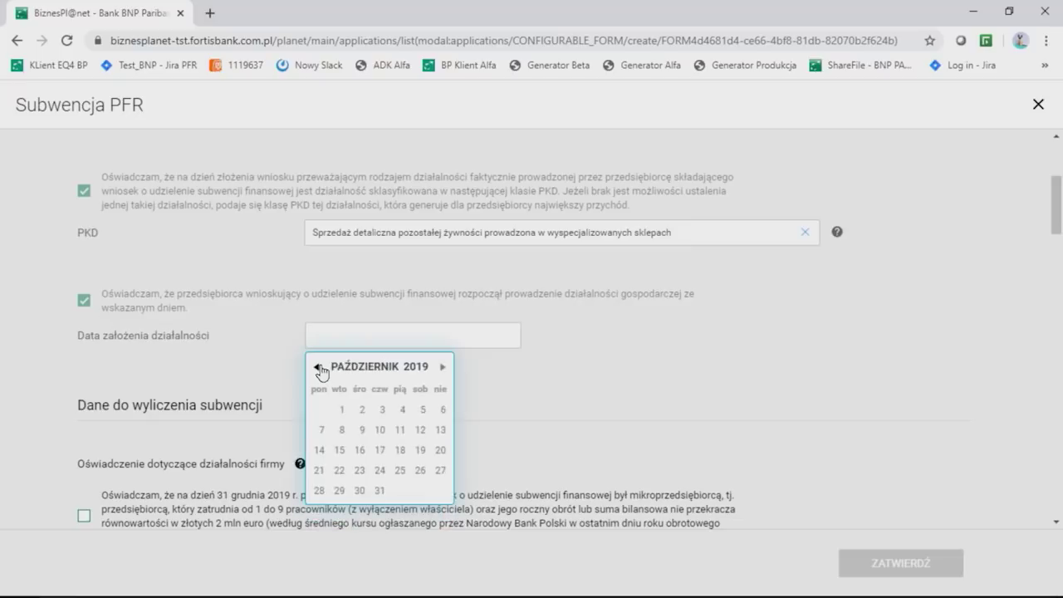
{"action": "left_click", "coordinate": [443, 367]}
{"action": "left_click", "coordinate": [443, 367]}
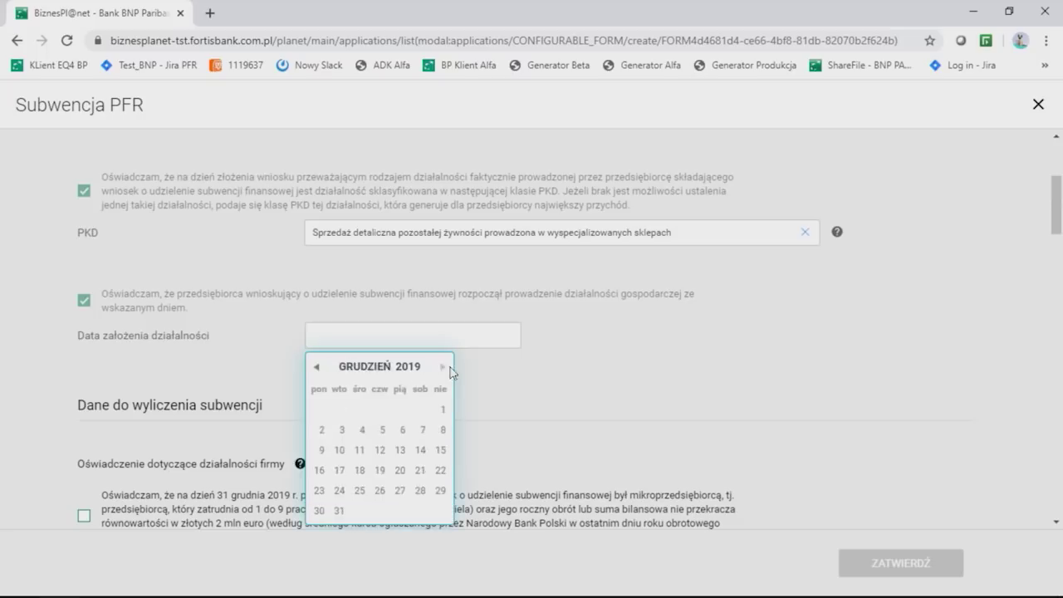
{"action": "left_click", "coordinate": [323, 450]}
{"action": "scroll", "coordinate": [394, 421], "scroll_direction": "down", "scroll_amount": 3}
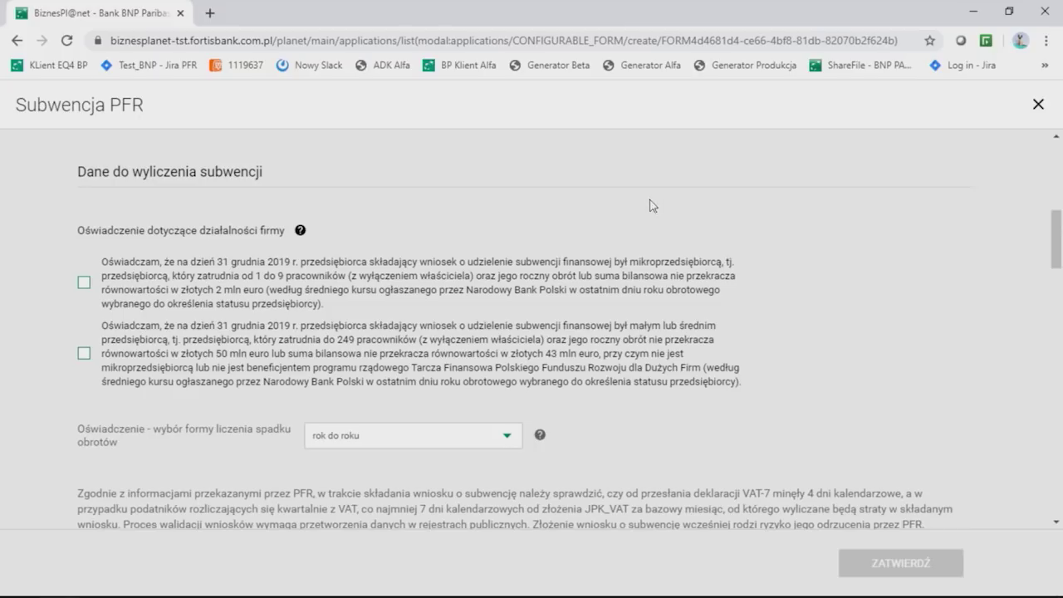
{"action": "left_click", "coordinate": [84, 355]}
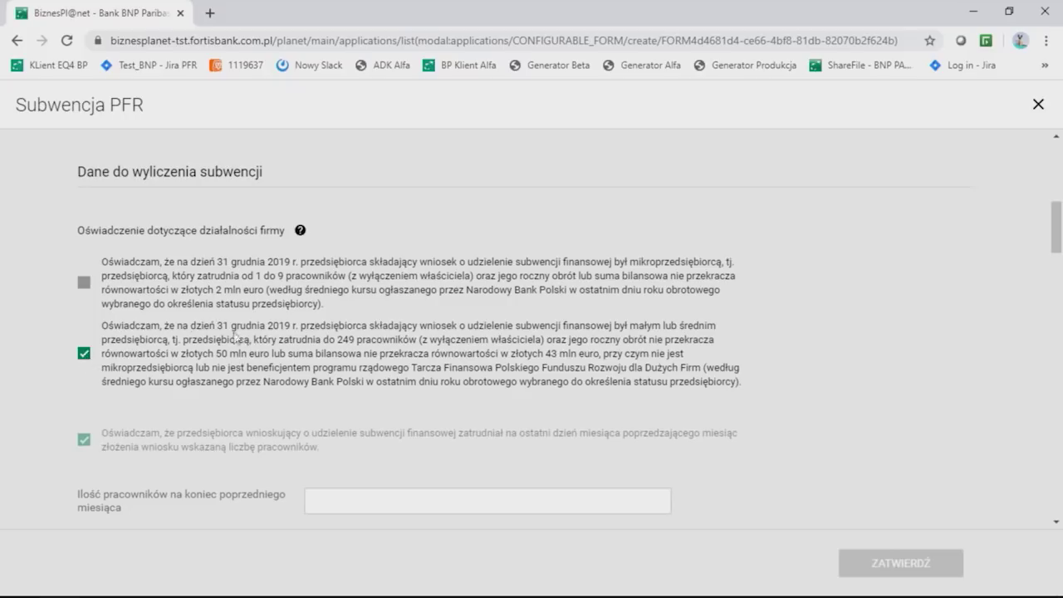
{"action": "left_click", "coordinate": [83, 354]}
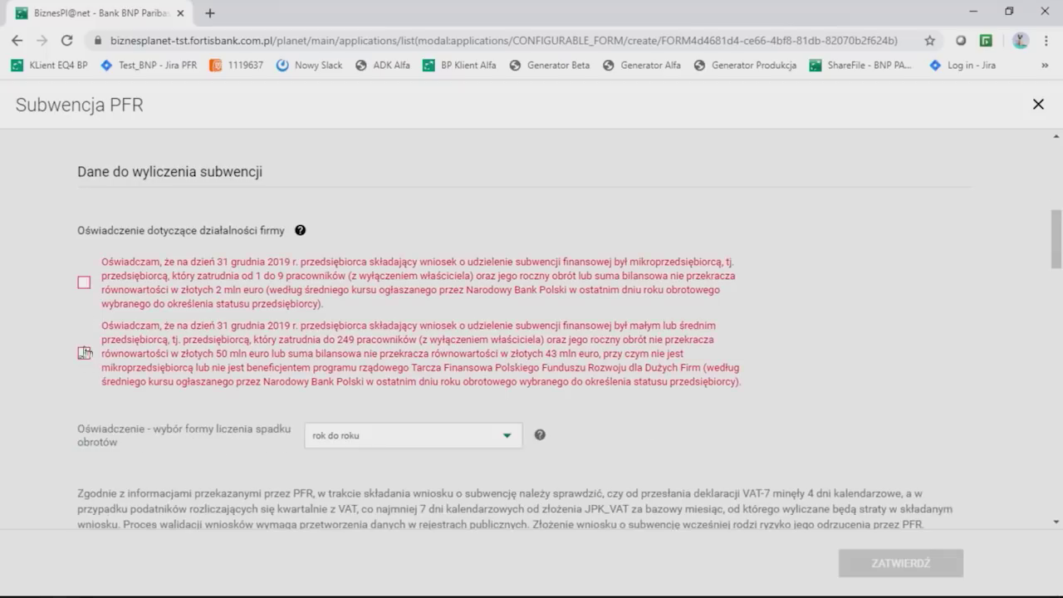
{"action": "left_click", "coordinate": [84, 285]}
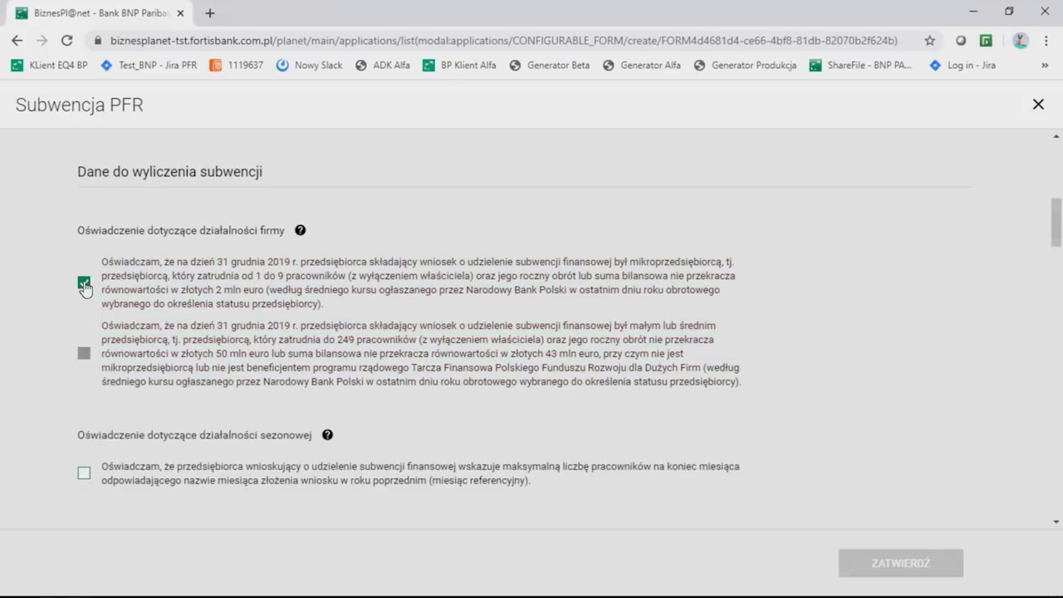
{"action": "left_click", "coordinate": [84, 285]}
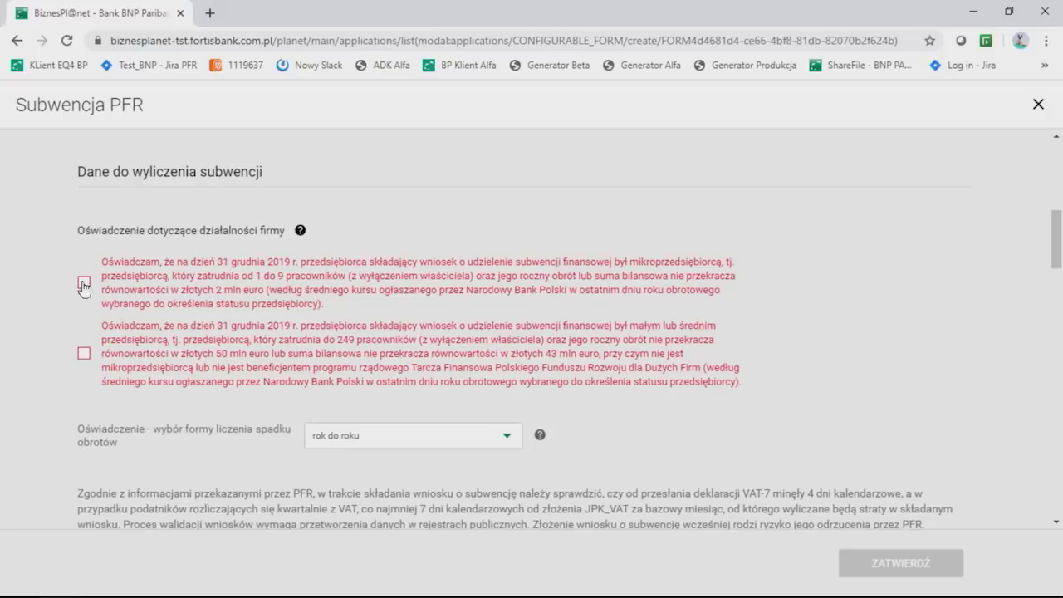
Step: Declare the company a small or medium enterprise as of 31 December 2019 and set the previous month-end employee count to 75
{"action": "left_click", "coordinate": [84, 354]}
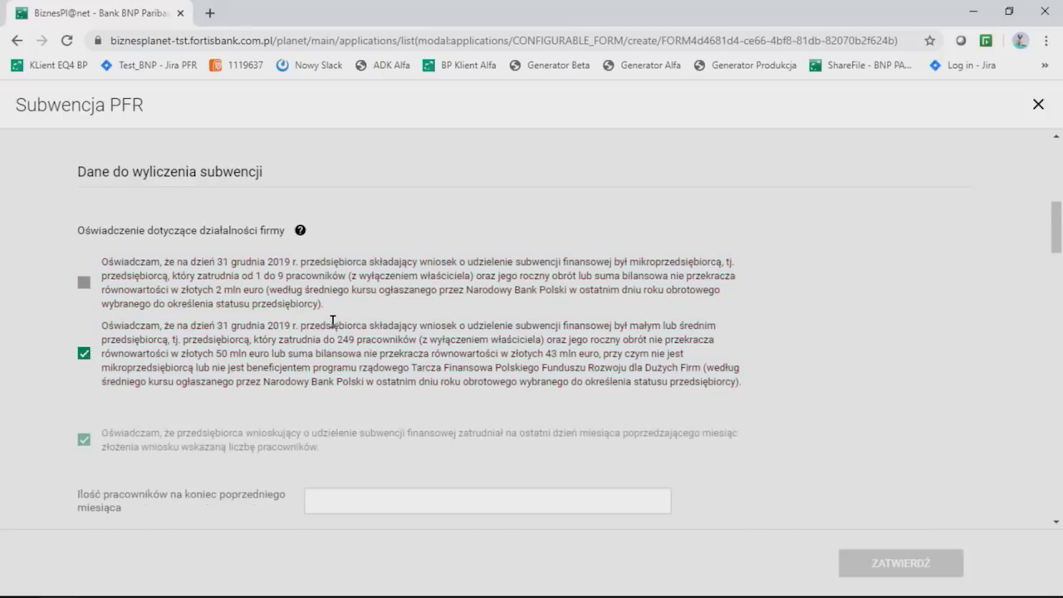
{"action": "scroll", "coordinate": [334, 320], "scroll_direction": "down", "scroll_amount": 3}
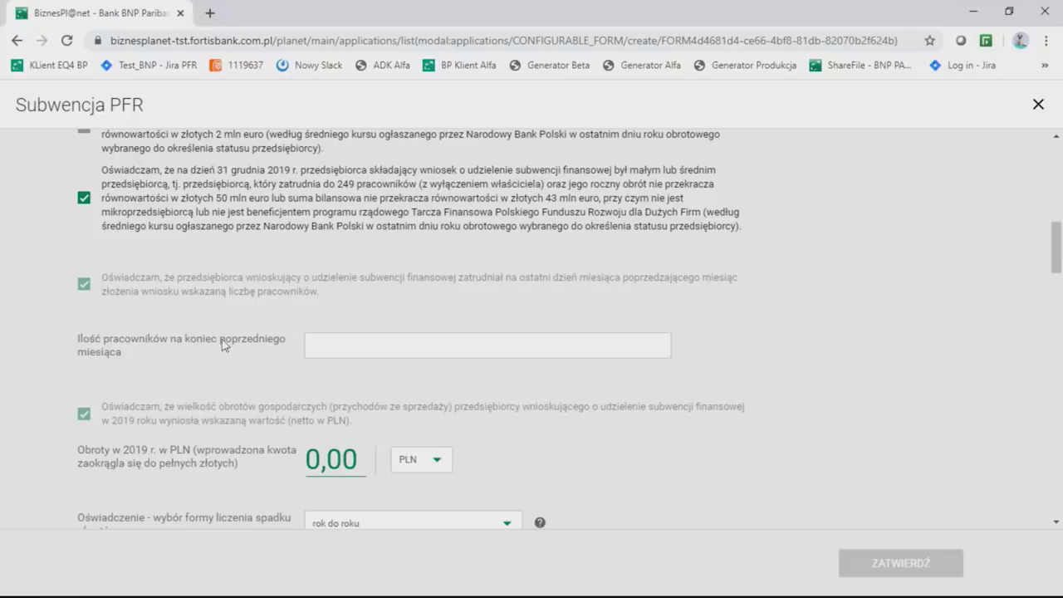
{"action": "left_click", "coordinate": [323, 339]}
{"action": "type", "text": "35"}
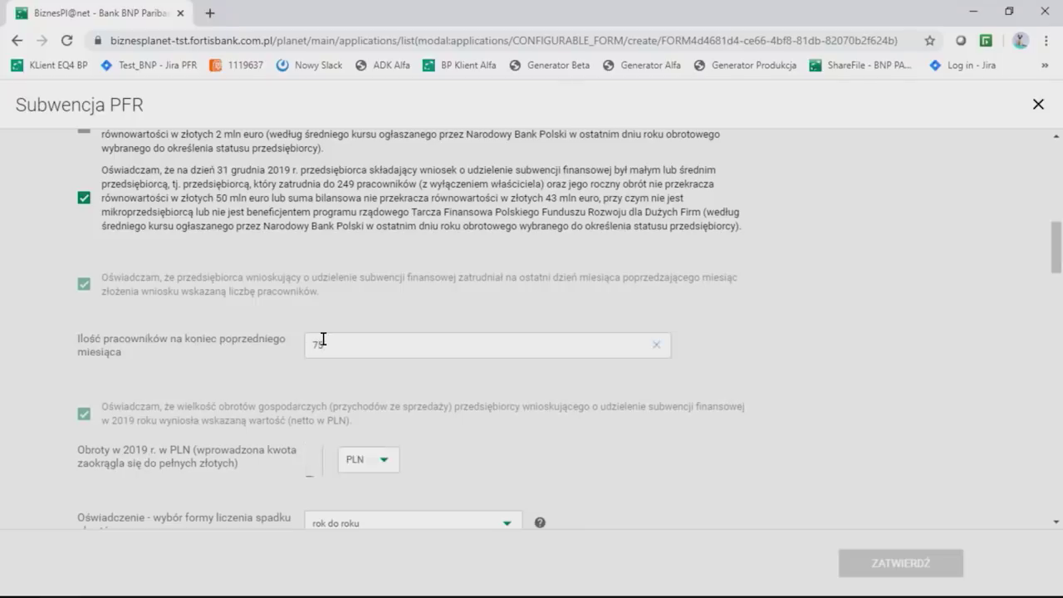
Step: Set the 2019 turnover to 120 000,00 PLN and the method of calculating the turnover decline to "miesiąc do miesiąca"
{"action": "scroll", "coordinate": [311, 344], "scroll_direction": "down", "scroll_amount": 2}
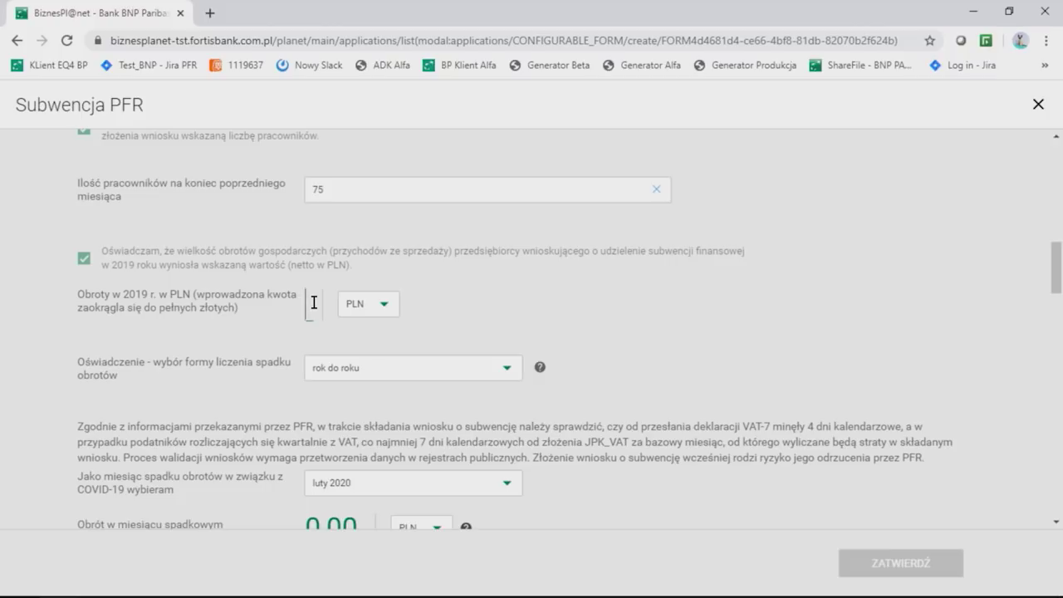
{"action": "type", "text": "1200000,00"}
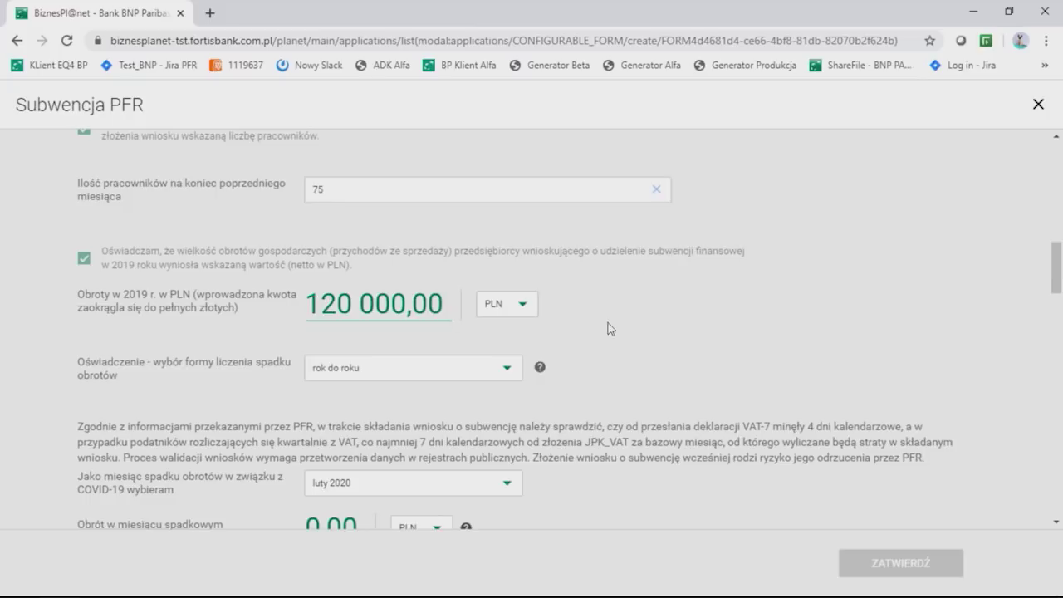
{"action": "scroll", "coordinate": [607, 327], "scroll_direction": "down", "scroll_amount": 1}
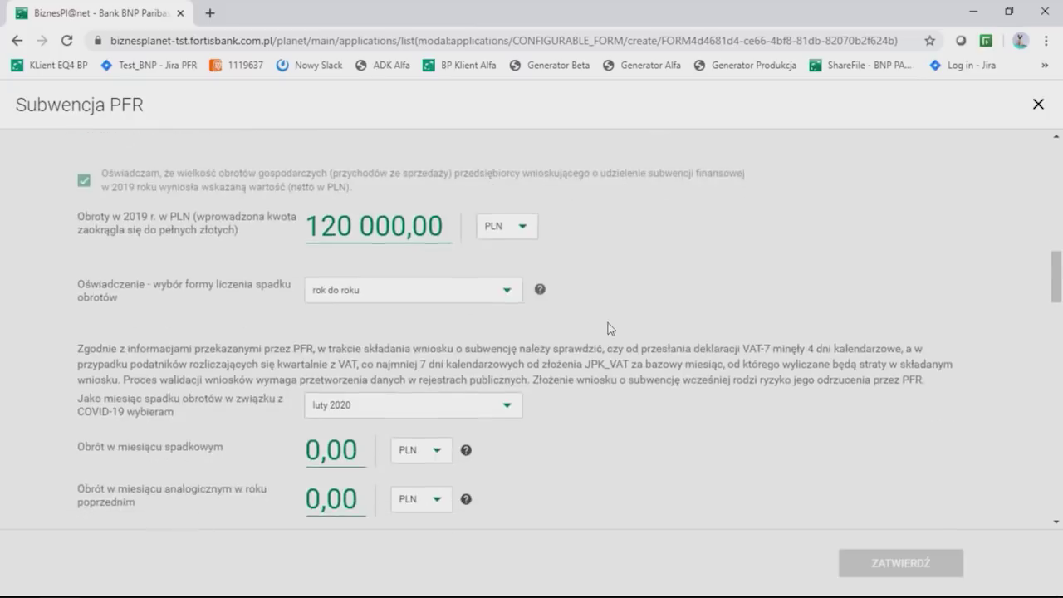
{"action": "left_click", "coordinate": [448, 299]}
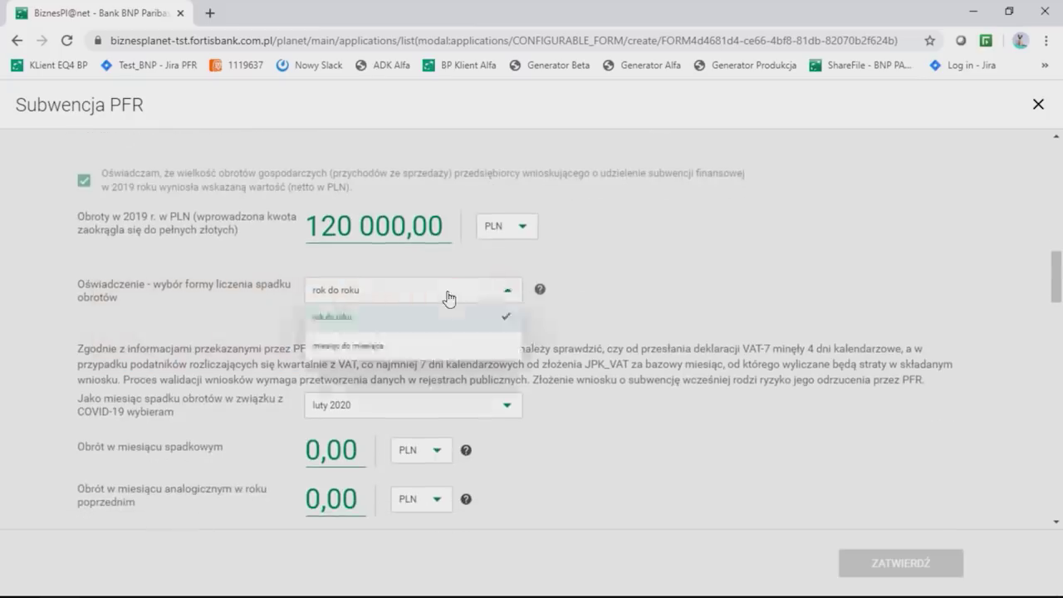
{"action": "left_click", "coordinate": [440, 346]}
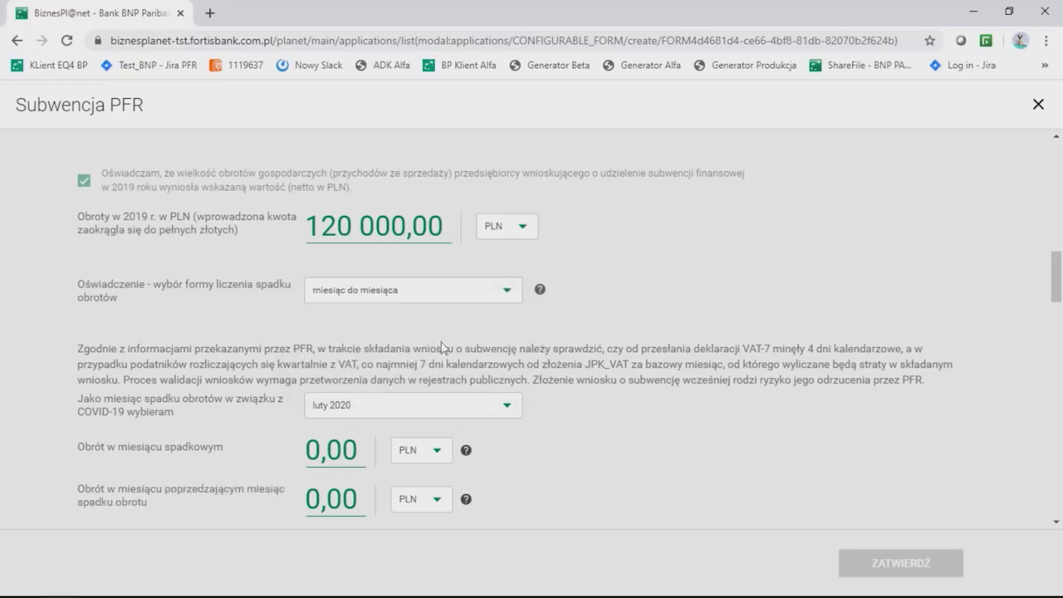
Step: Choose marzec 2020 as the month of COVID-19 turnover decline and set that month's turnover to 20 000,00 PLN
{"action": "scroll", "coordinate": [687, 284], "scroll_direction": "down", "scroll_amount": 2}
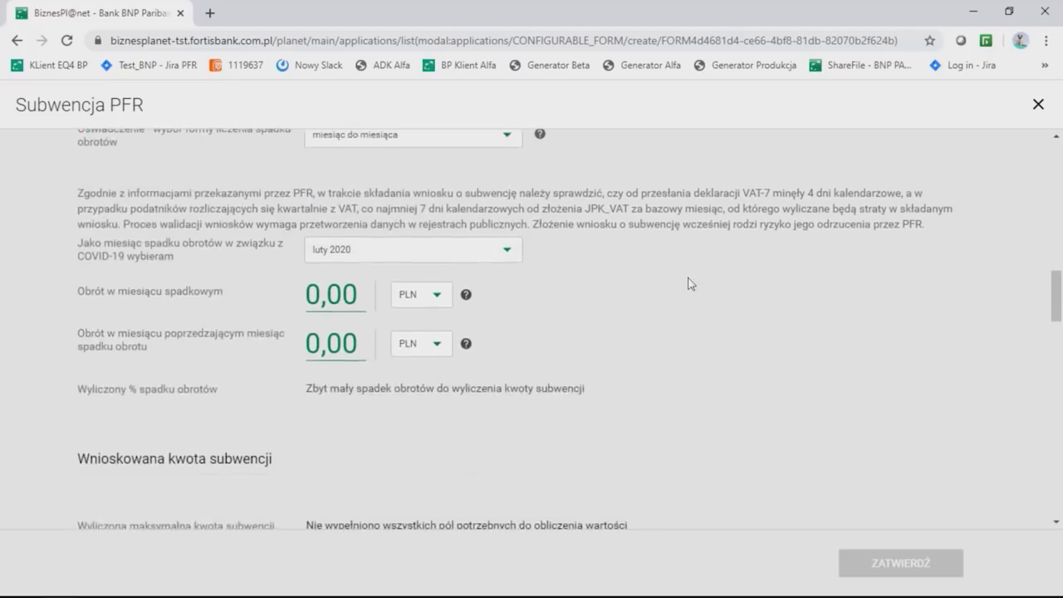
{"action": "left_click", "coordinate": [454, 256]}
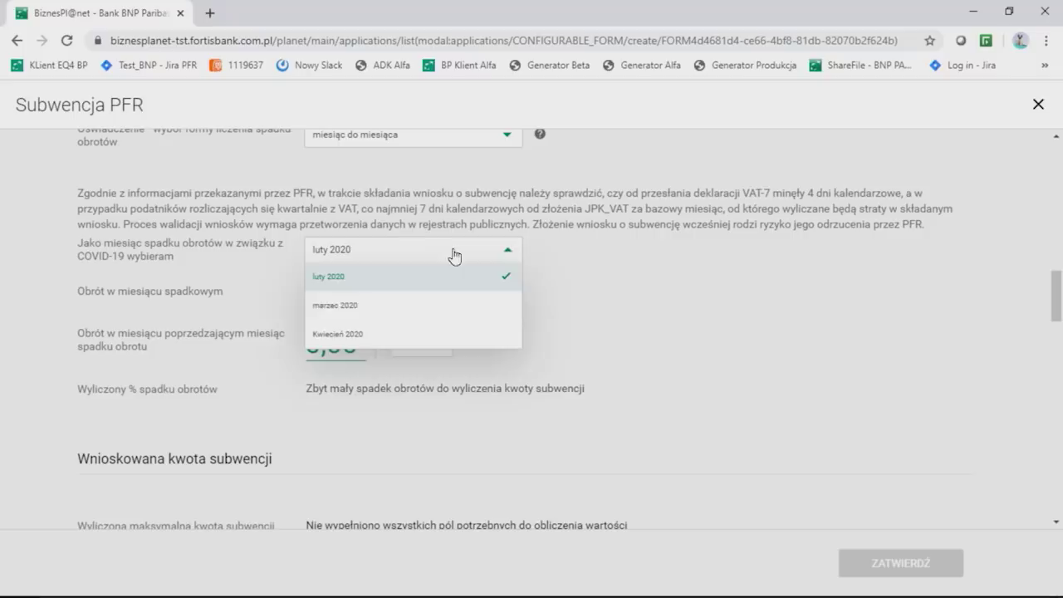
{"action": "left_click", "coordinate": [368, 308]}
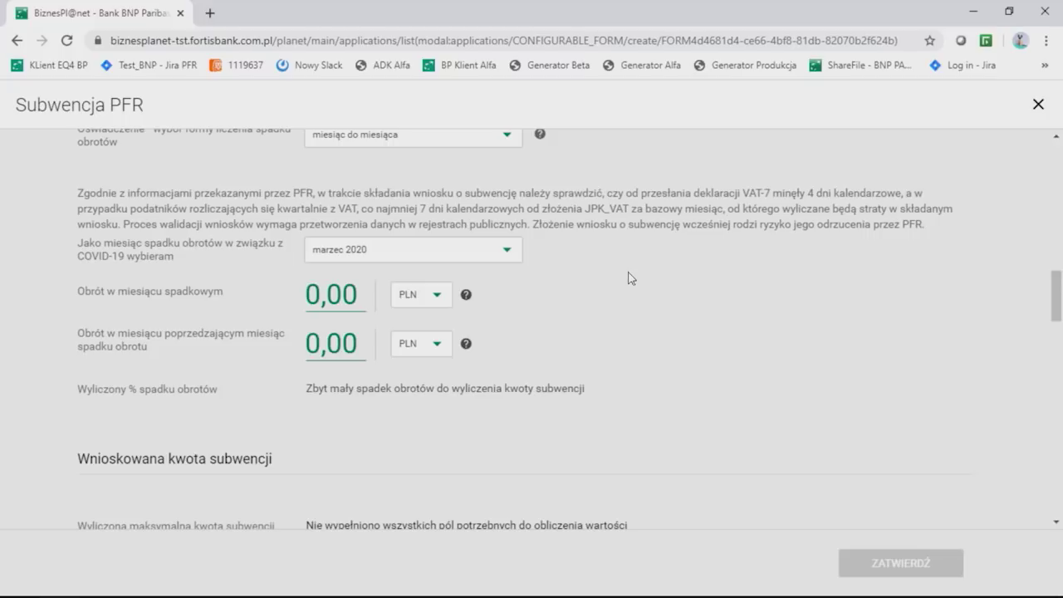
{"action": "scroll", "coordinate": [628, 278], "scroll_direction": "down", "scroll_amount": 1}
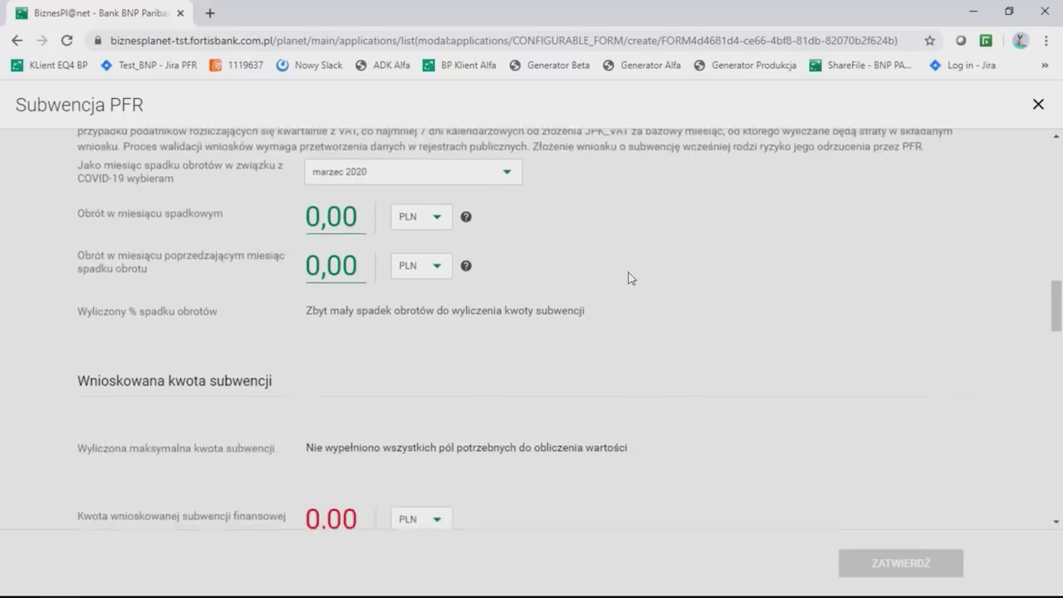
{"action": "left_click", "coordinate": [339, 222]}
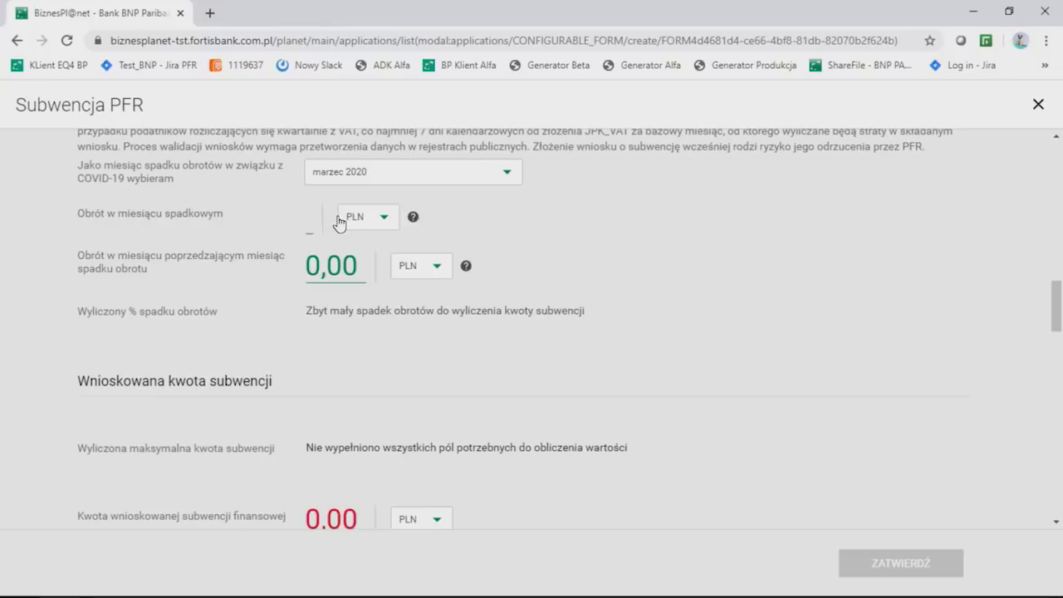
{"action": "type", "text": "20 000,00"}
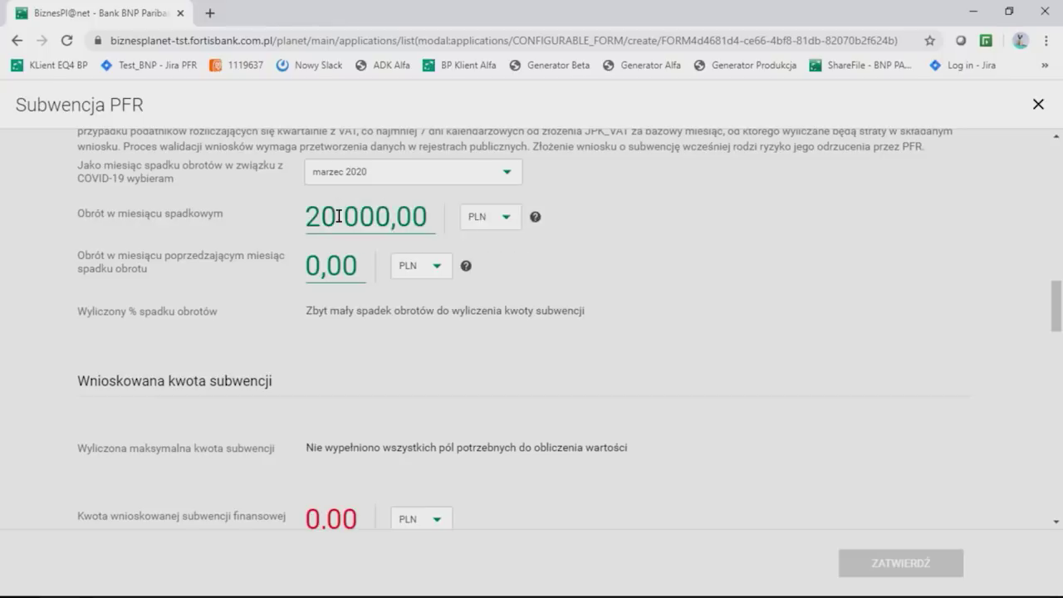
Step: Set the turnover of the month preceding the decline to 60 000,00 PLN and the requested subsidy amount to 7 200,00 PLN
{"action": "left_click", "coordinate": [327, 265]}
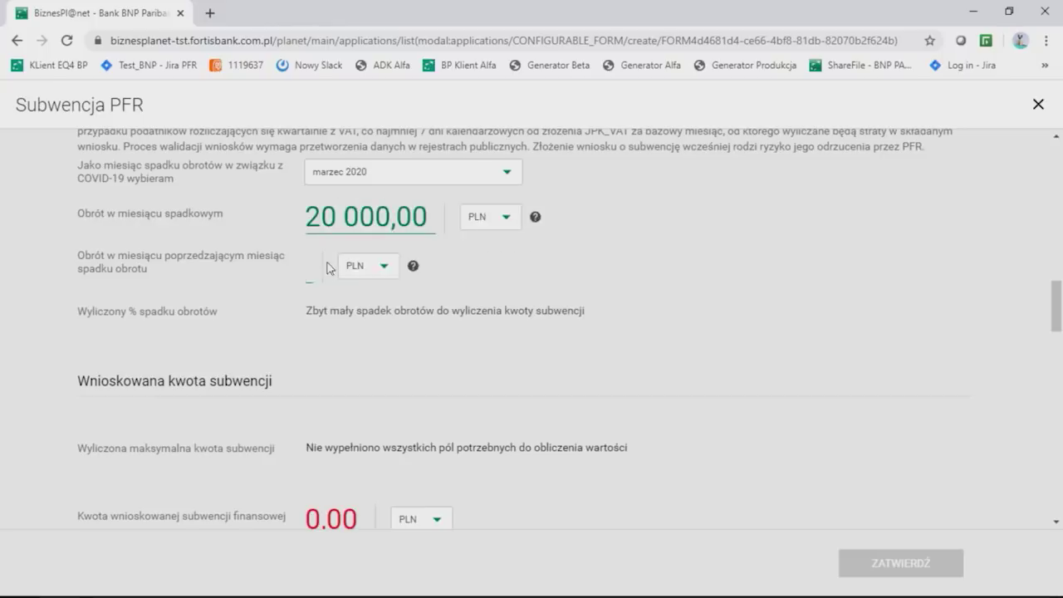
{"action": "type", "text": "600000,00"}
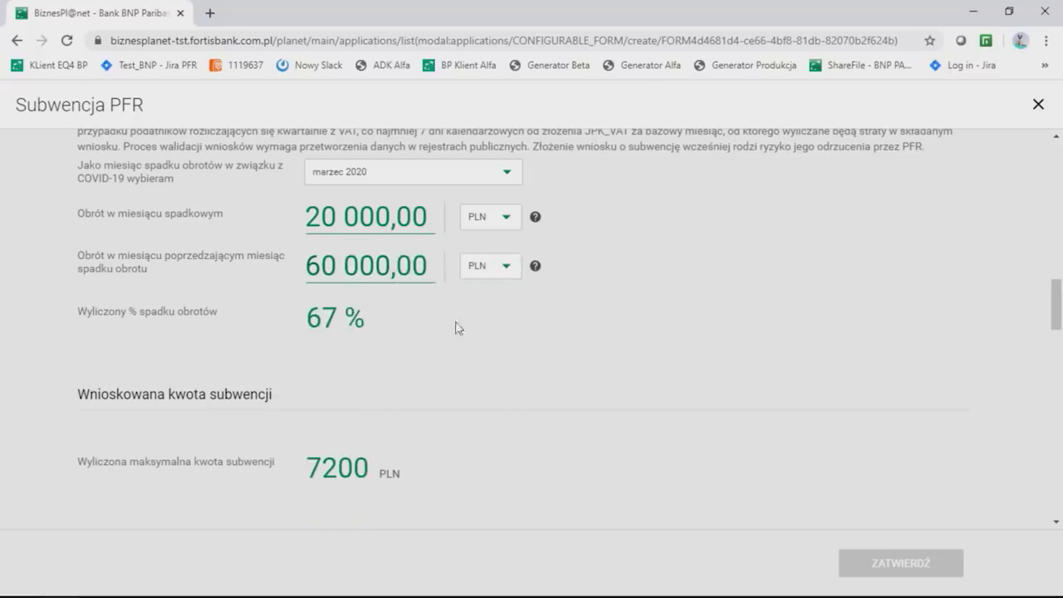
{"action": "scroll", "coordinate": [458, 327], "scroll_direction": "down", "scroll_amount": 1}
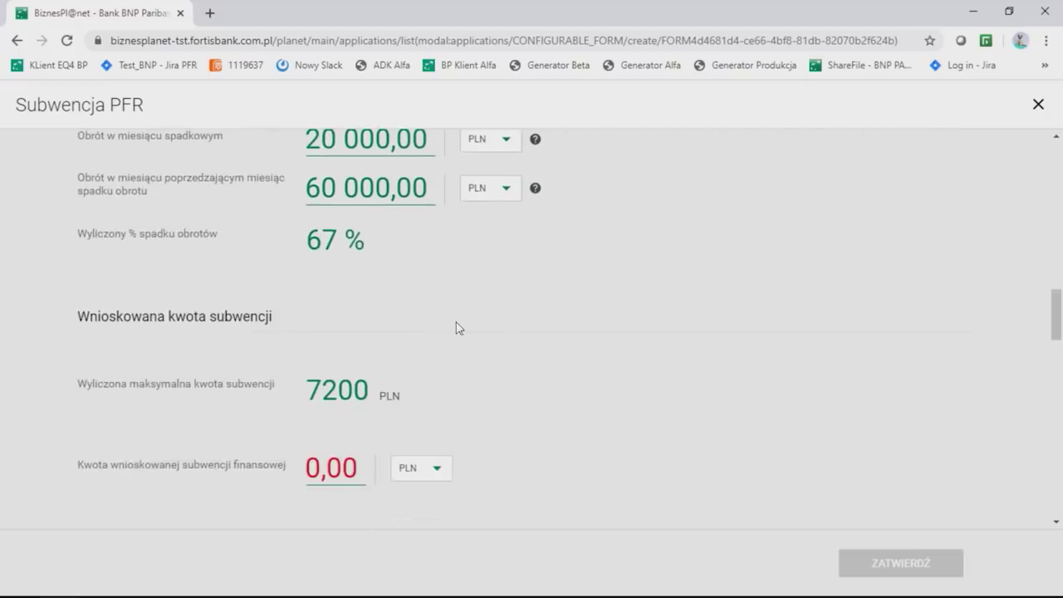
{"action": "scroll", "coordinate": [458, 327], "scroll_direction": "down", "scroll_amount": 1}
{"action": "left_click", "coordinate": [323, 380]}
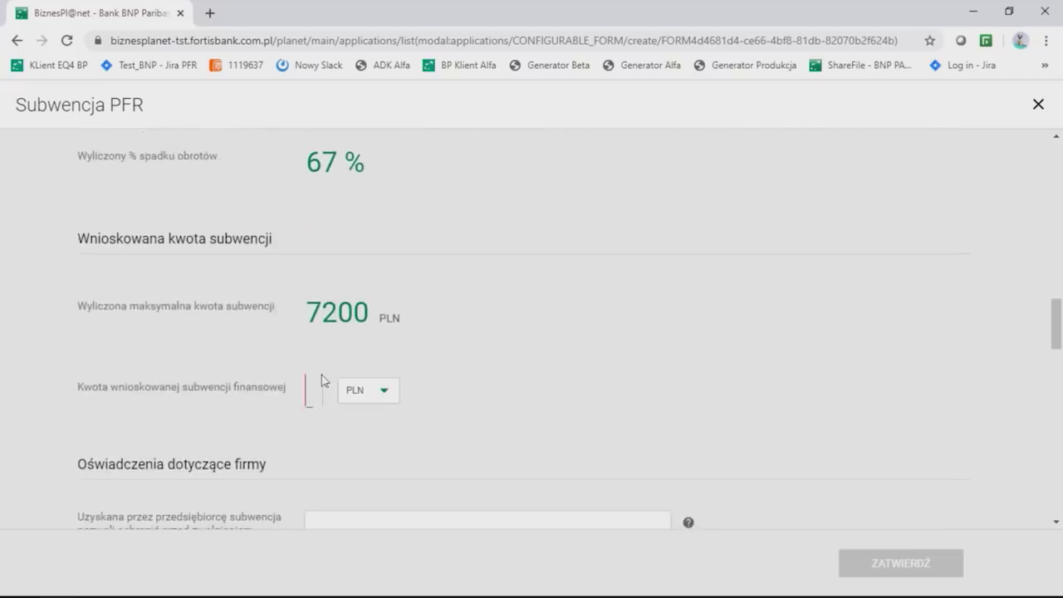
{"action": "type", "text": "7200"}
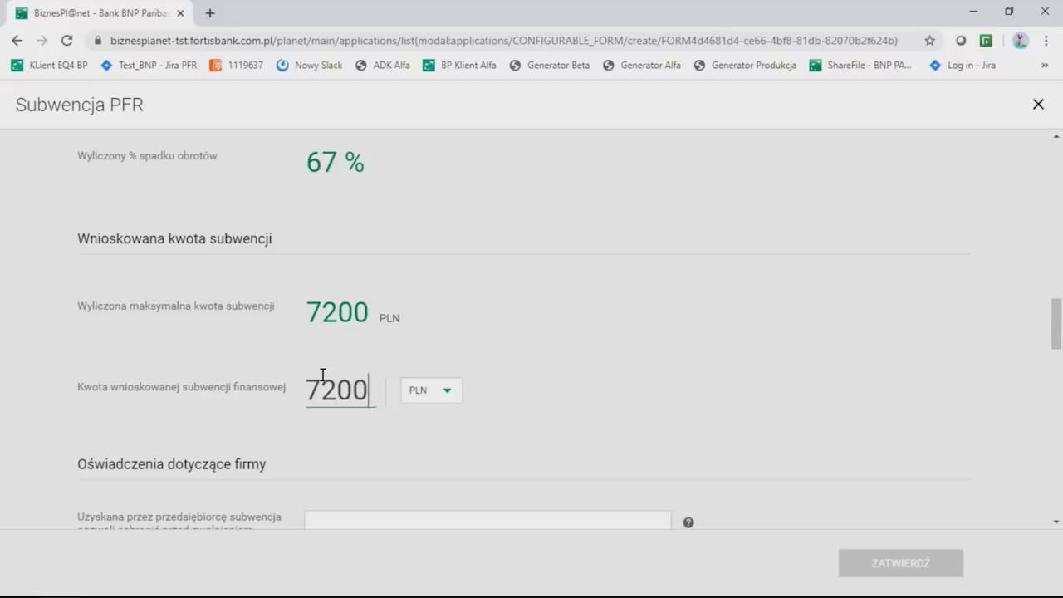
{"action": "key", "text": "Tab"}
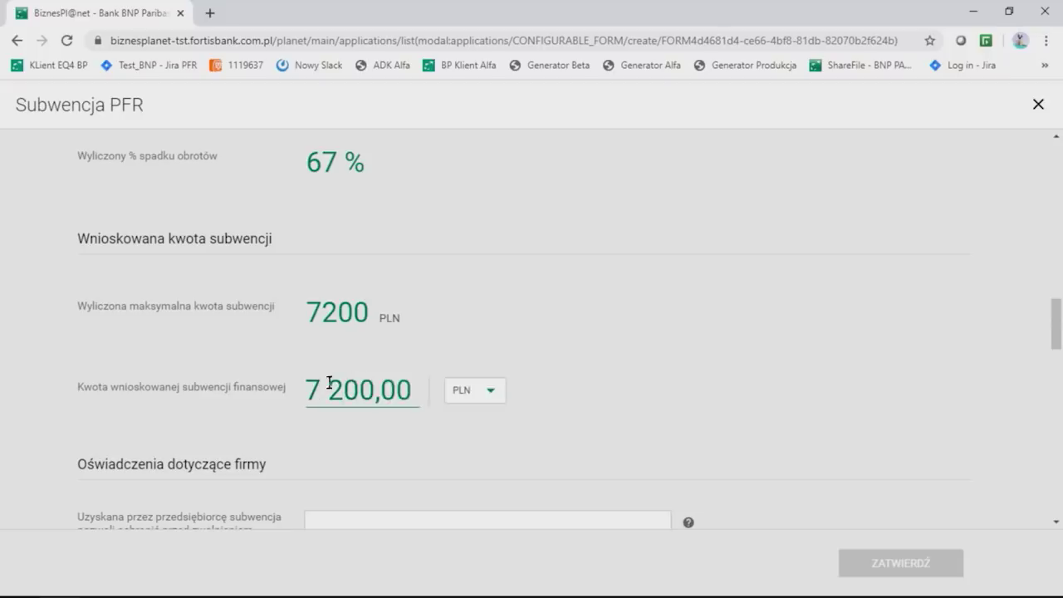
Step: Try a requested subsidy amount of 7220,00 PLN and set it back to 7 200,00 PLN
{"action": "left_click", "coordinate": [355, 390]}
{"action": "key", "text": "BackSpace"}
{"action": "type", "text": "2"}
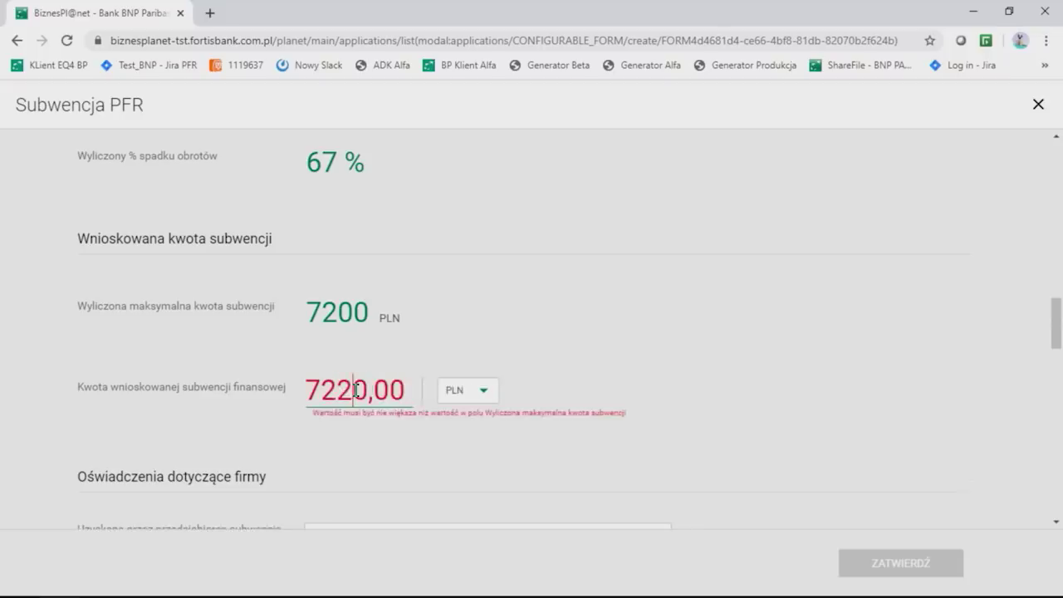
{"action": "key", "text": "BackSpace"}
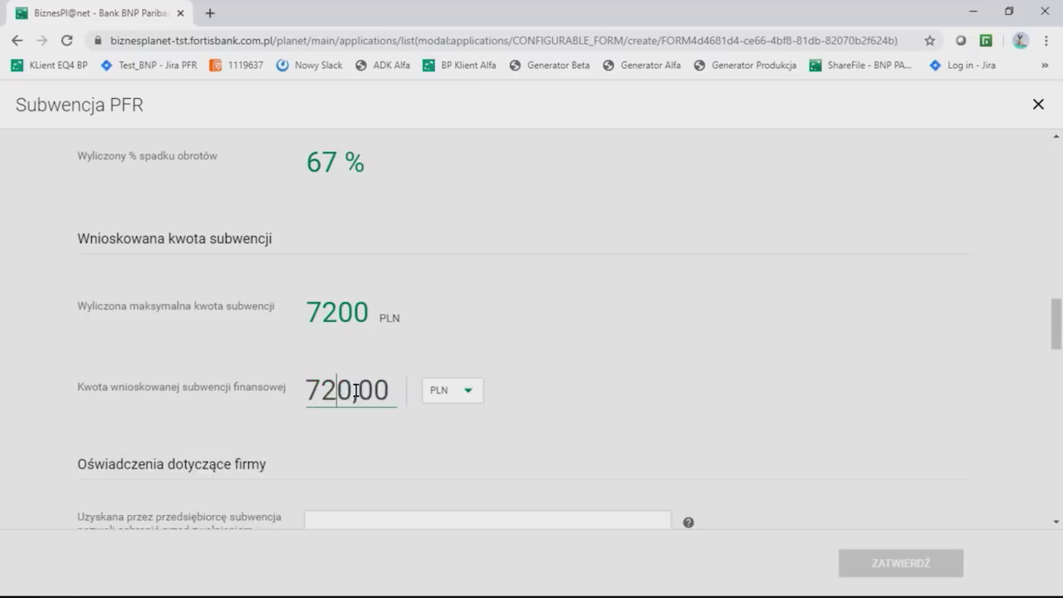
{"action": "type", "text": "0"}
{"action": "key", "text": "Tab"}
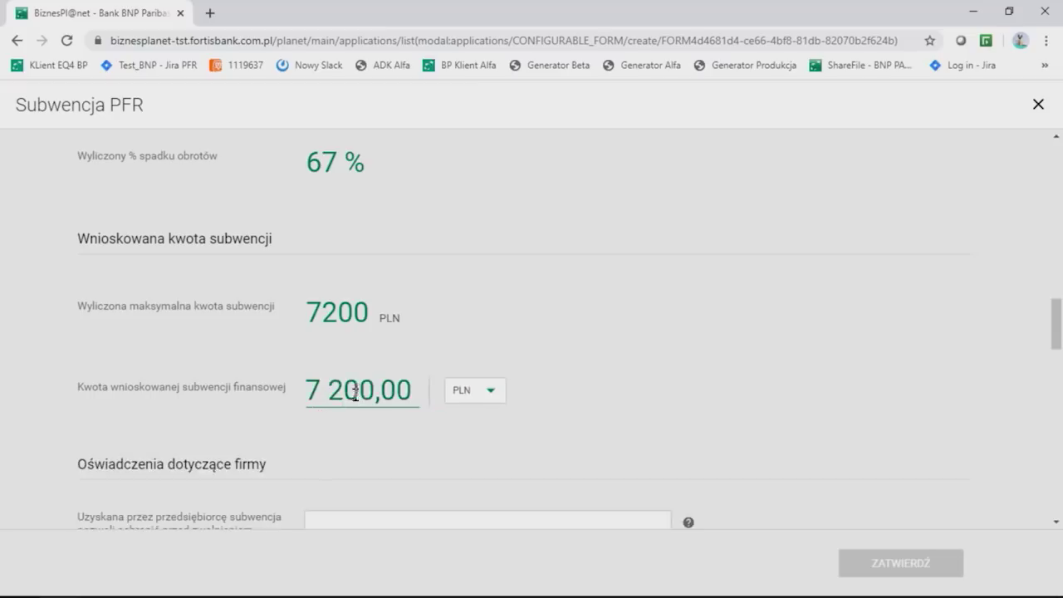
Step: Set the number of employees protected from dismissal to 75 and the share of 12-month financial losses covered by the subsidy to 45 percent
{"action": "scroll", "coordinate": [365, 407], "scroll_direction": "down", "scroll_amount": 3}
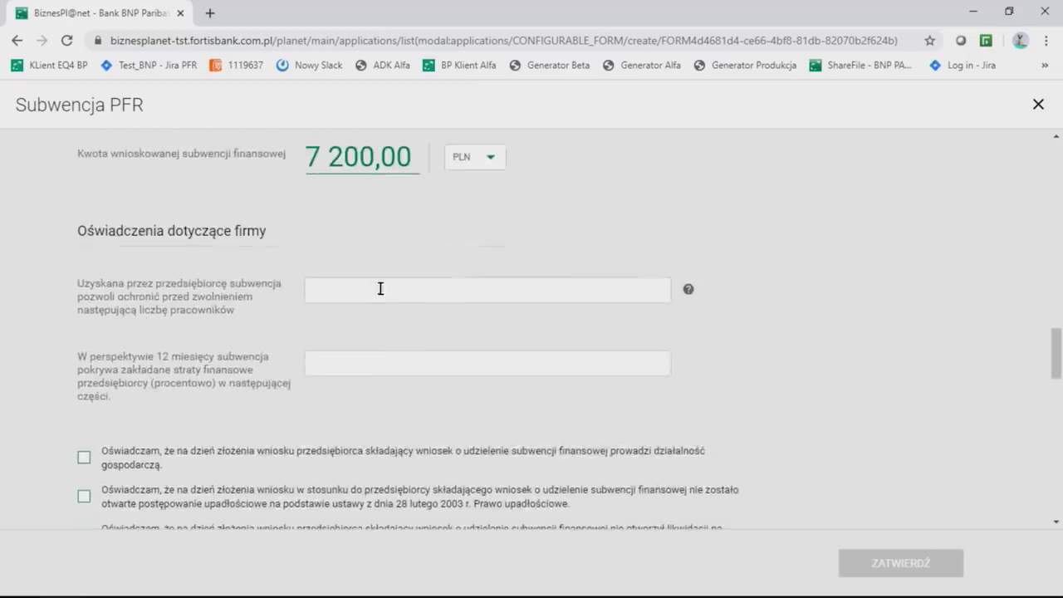
{"action": "left_click", "coordinate": [380, 288]}
{"action": "type", "text": "75"}
{"action": "key", "text": "Tab"}
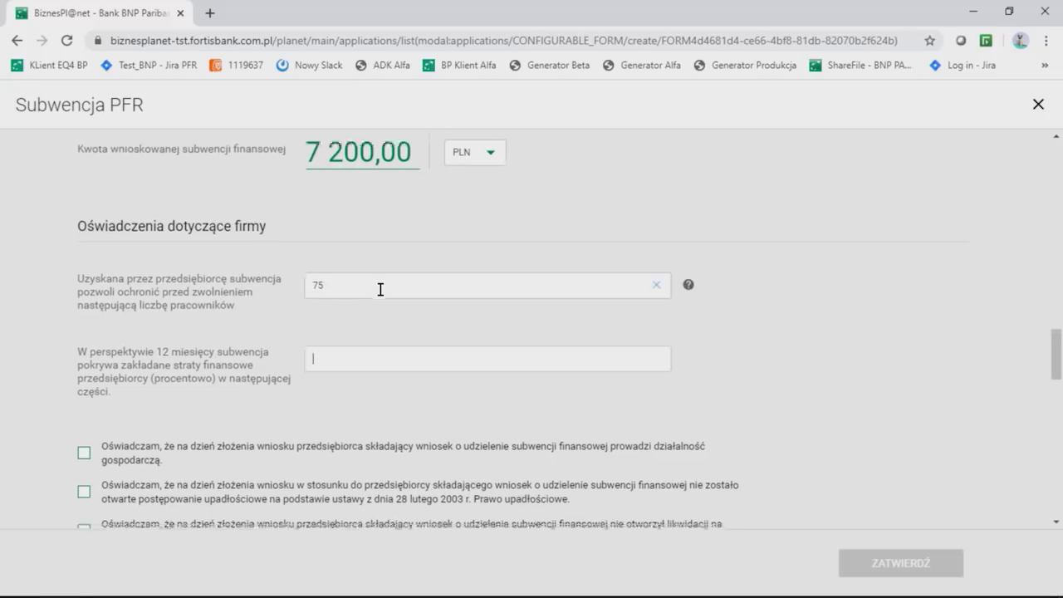
{"action": "scroll", "coordinate": [381, 288], "scroll_direction": "down", "scroll_amount": 1}
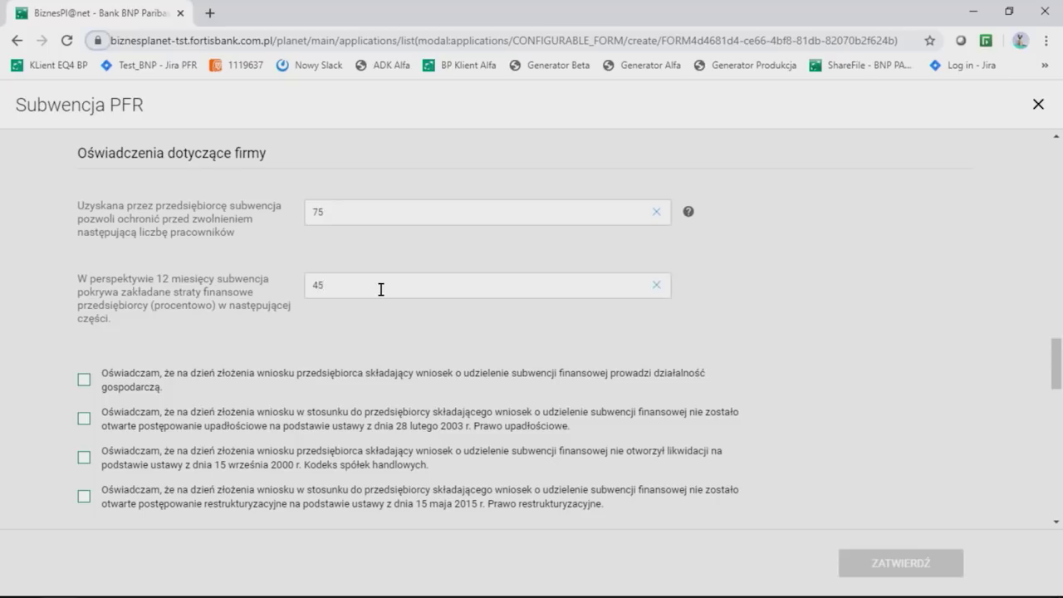
Step: Accept the four company declarations on running a business and having no bankruptcy, liquidation or restructuring proceedings
{"action": "scroll", "coordinate": [380, 289], "scroll_direction": "down", "scroll_amount": 1}
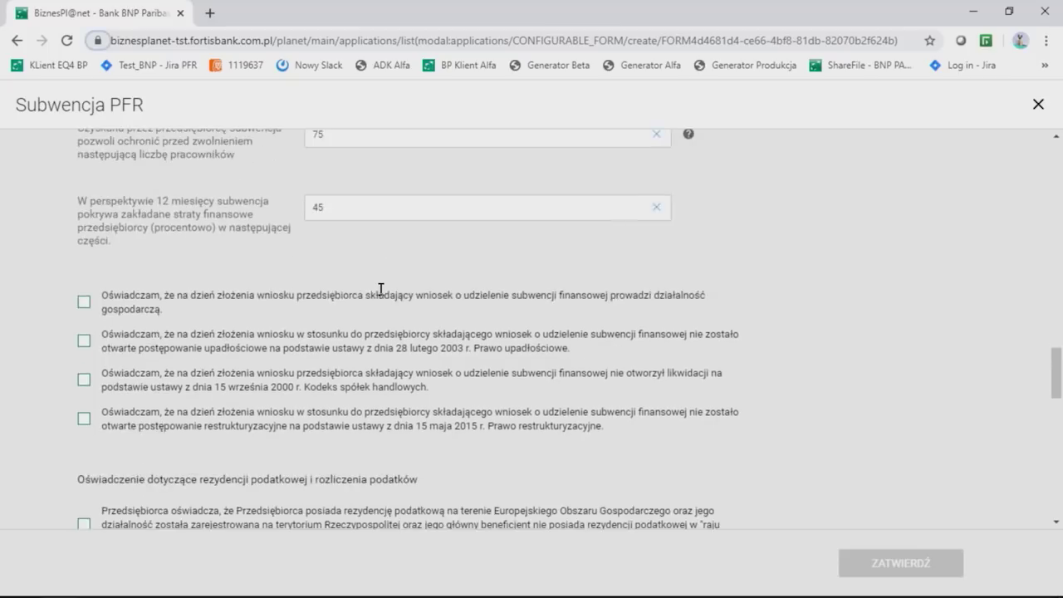
{"action": "left_click", "coordinate": [84, 303]}
{"action": "left_click", "coordinate": [84, 341]}
{"action": "left_click", "coordinate": [83, 379]}
{"action": "left_click", "coordinate": [85, 421]}
Step: Accept the declaration of tax residency in the European Economic Area and both declarations of no arrears in taxes and social insurance contributions
{"action": "scroll", "coordinate": [423, 482], "scroll_direction": "down", "scroll_amount": 1}
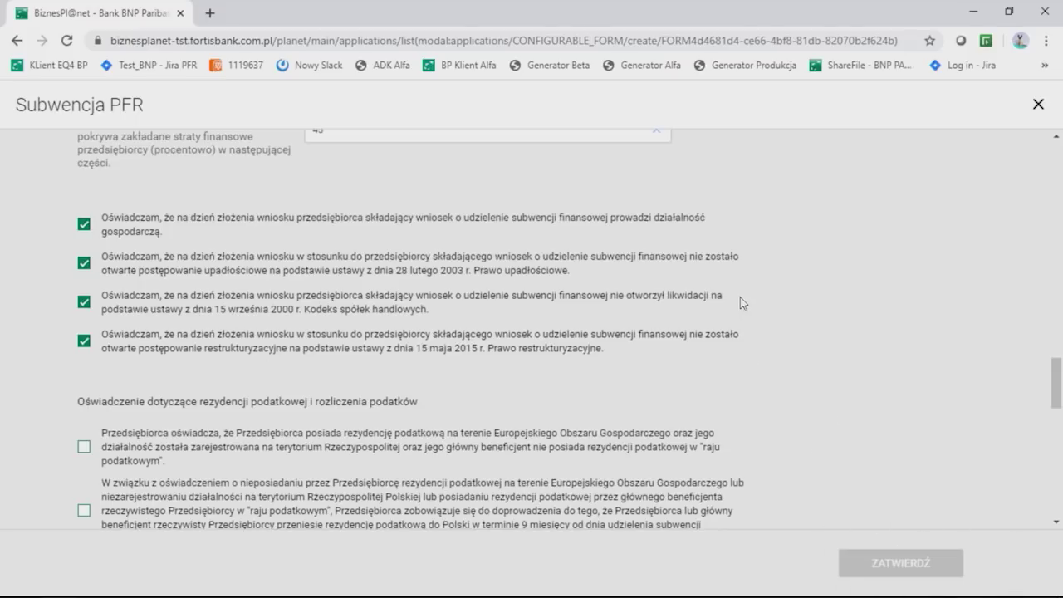
{"action": "scroll", "coordinate": [741, 303], "scroll_direction": "down", "scroll_amount": 2}
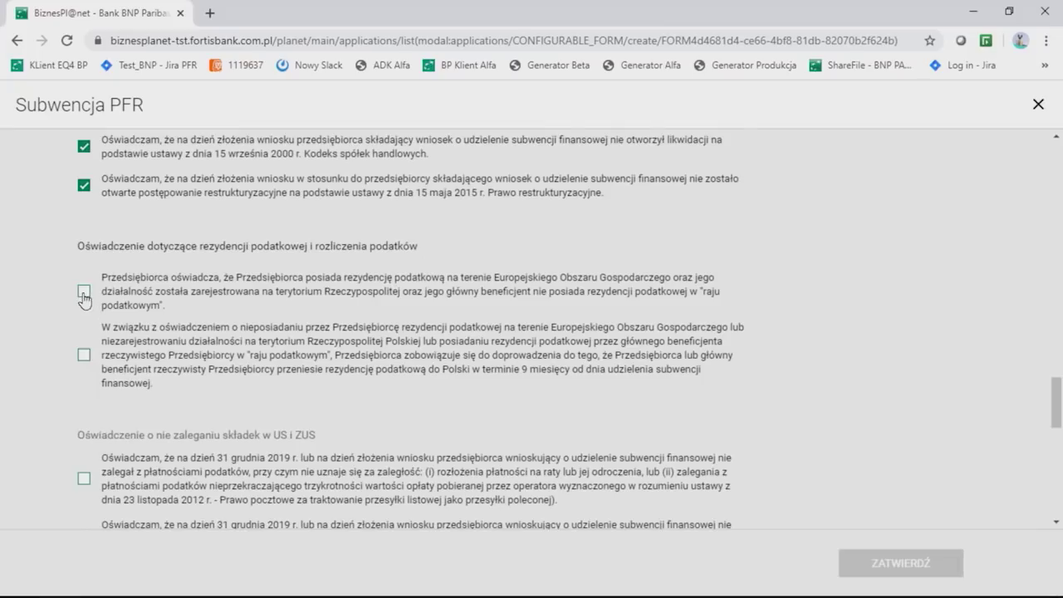
{"action": "left_click", "coordinate": [84, 290]}
{"action": "scroll", "coordinate": [158, 292], "scroll_direction": "down", "scroll_amount": 3}
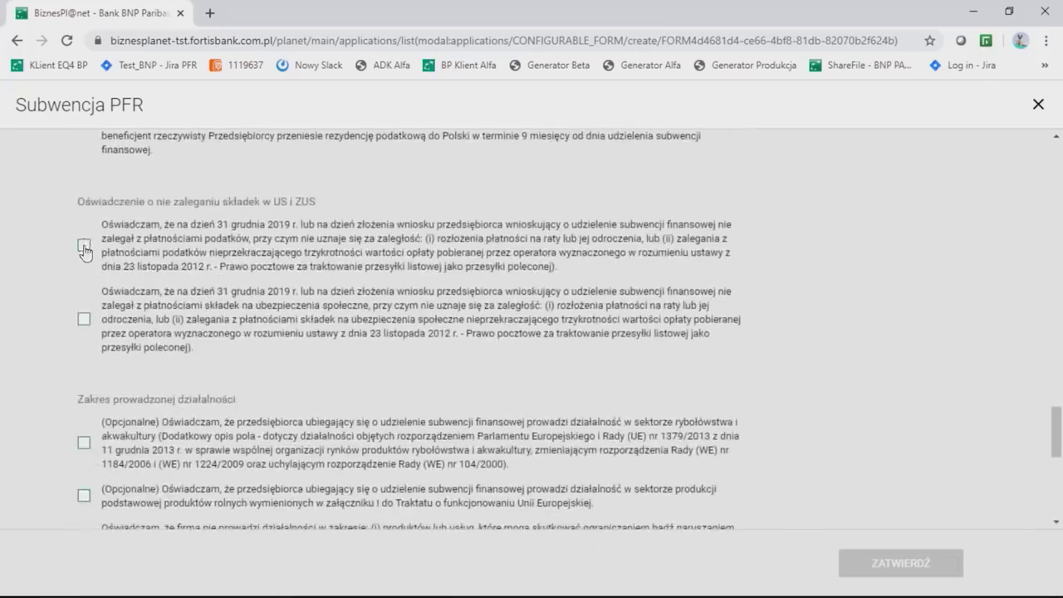
{"action": "left_click", "coordinate": [84, 247]}
{"action": "left_click", "coordinate": [84, 319]}
Step: Declare that the company does not operate in the excluded fields of activity and accept all four final declarations (Oświadczenia końcowe)
{"action": "scroll", "coordinate": [263, 321], "scroll_direction": "down", "scroll_amount": 1}
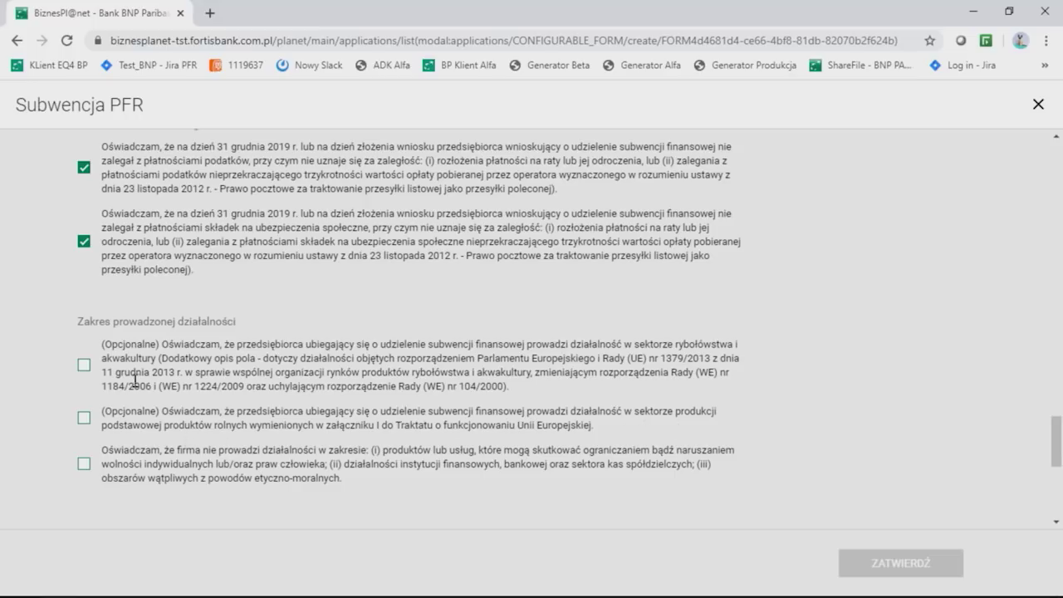
{"action": "left_click", "coordinate": [83, 464]}
{"action": "scroll", "coordinate": [249, 390], "scroll_direction": "down", "scroll_amount": 3}
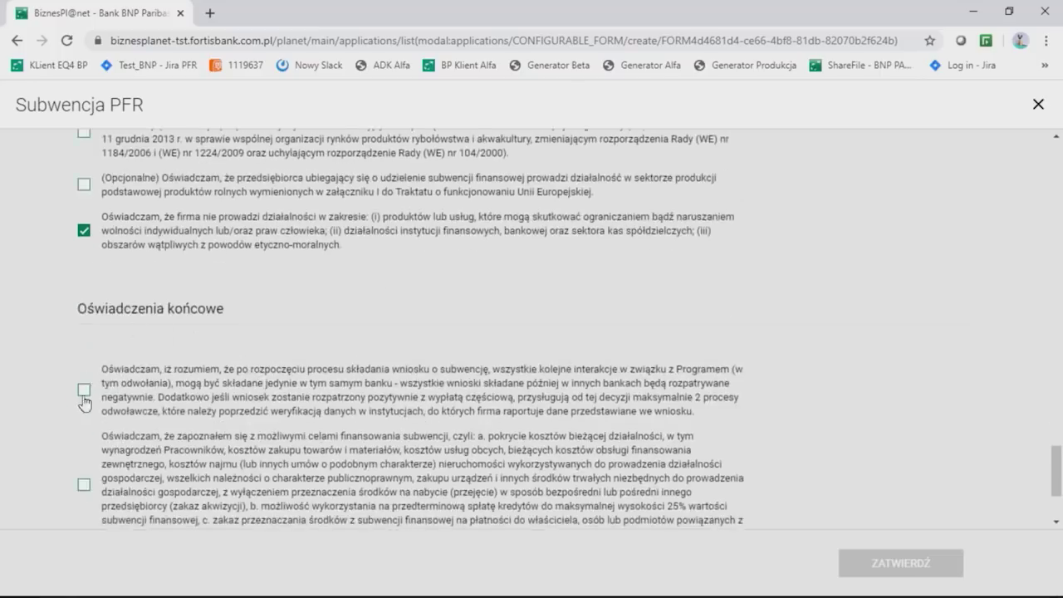
{"action": "scroll", "coordinate": [83, 403], "scroll_direction": "down", "scroll_amount": 2}
{"action": "left_click", "coordinate": [84, 335]}
{"action": "left_click", "coordinate": [84, 415]}
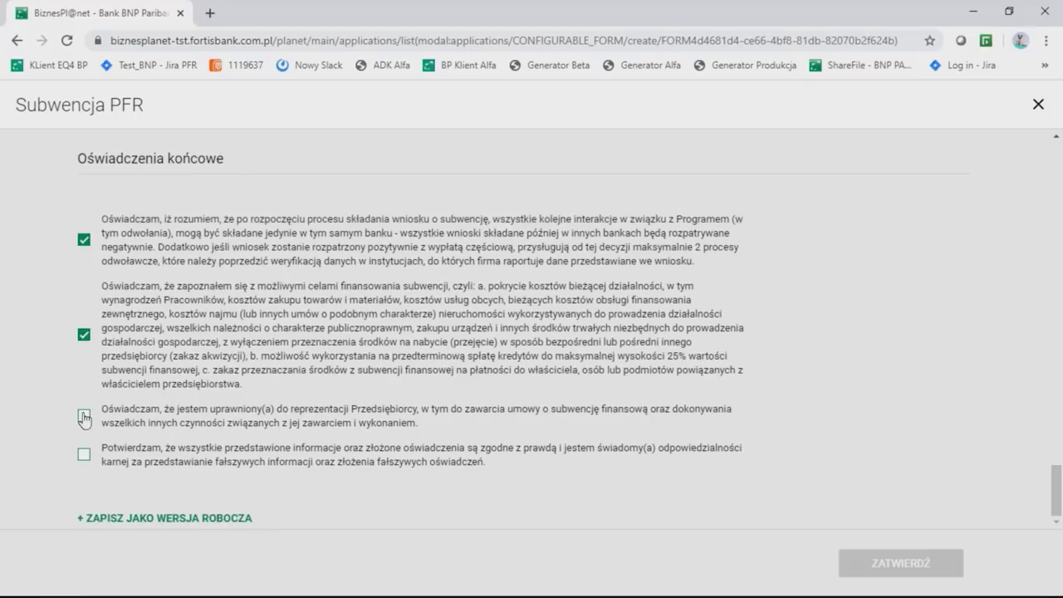
{"action": "left_click", "coordinate": [84, 454]}
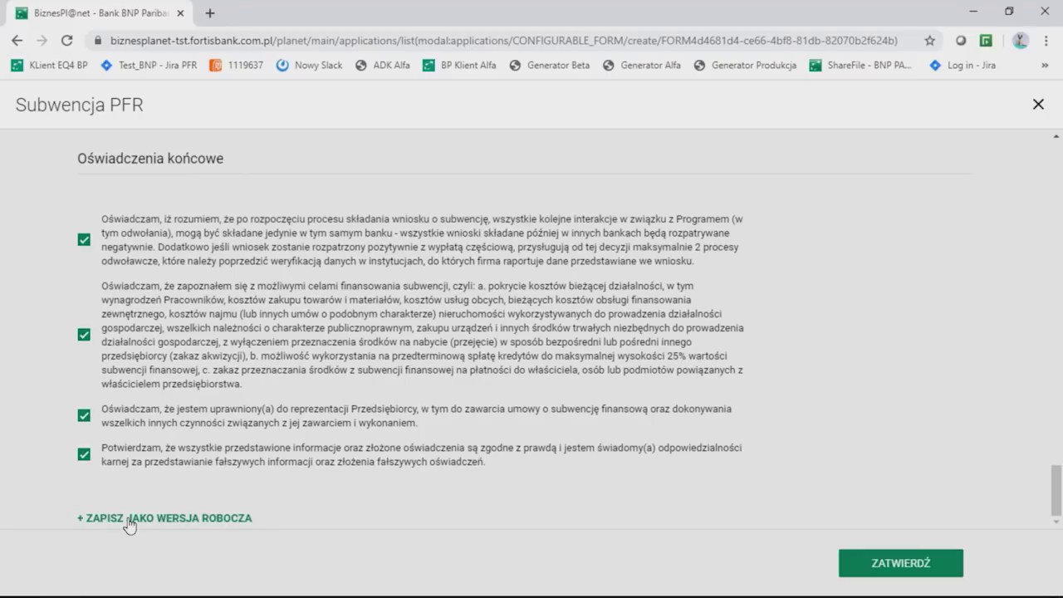
Step: Approve the completed form and review the application summary through to the list of attachments
{"action": "left_click", "coordinate": [884, 571]}
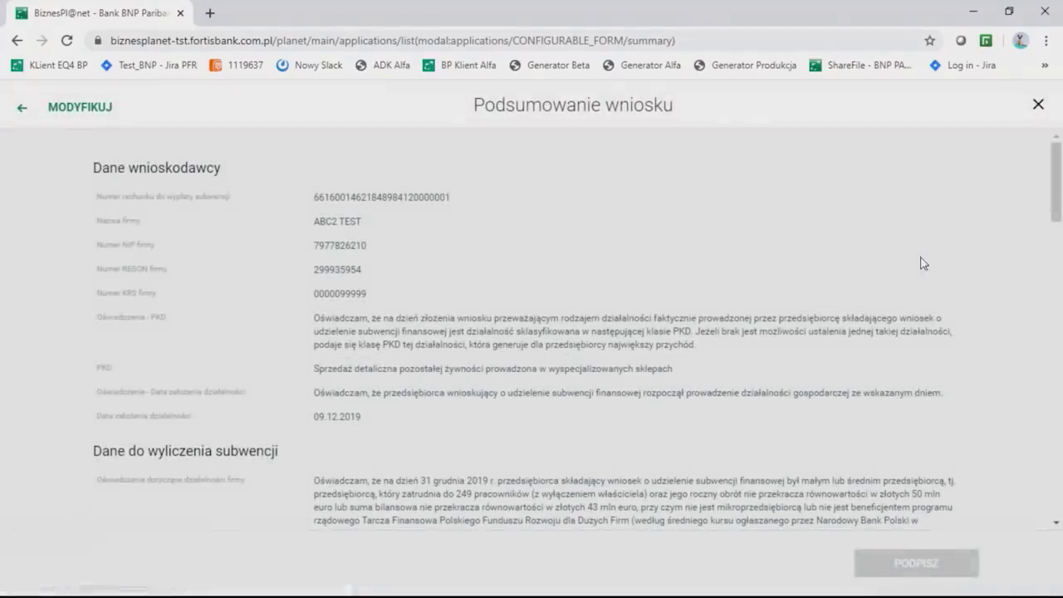
{"action": "scroll", "coordinate": [421, 307], "scroll_direction": "down", "scroll_amount": 4}
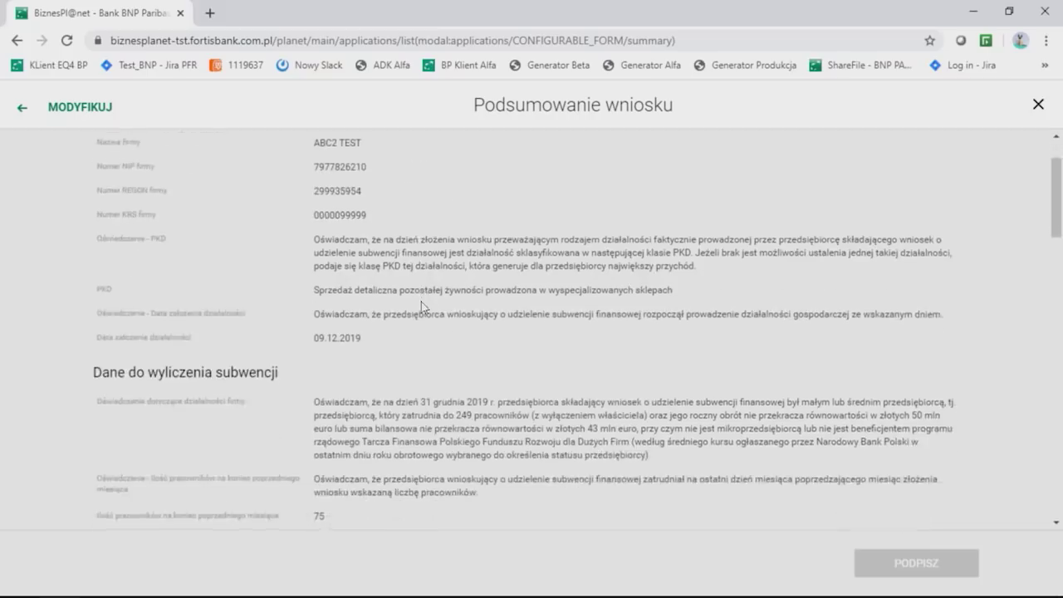
{"action": "scroll", "coordinate": [421, 308], "scroll_direction": "down", "scroll_amount": 8}
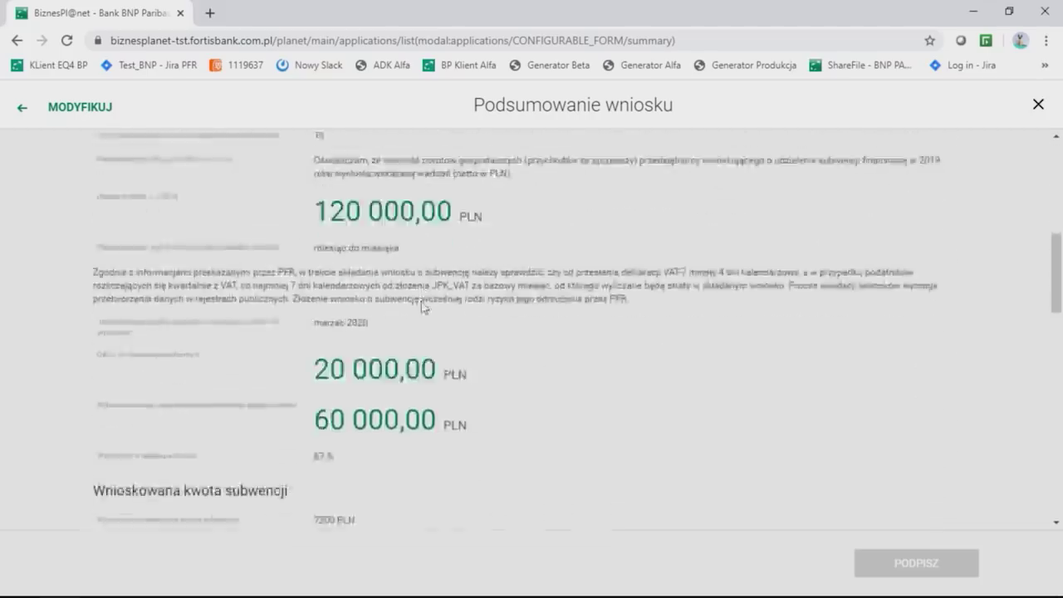
{"action": "scroll", "coordinate": [421, 307], "scroll_direction": "down", "scroll_amount": 8}
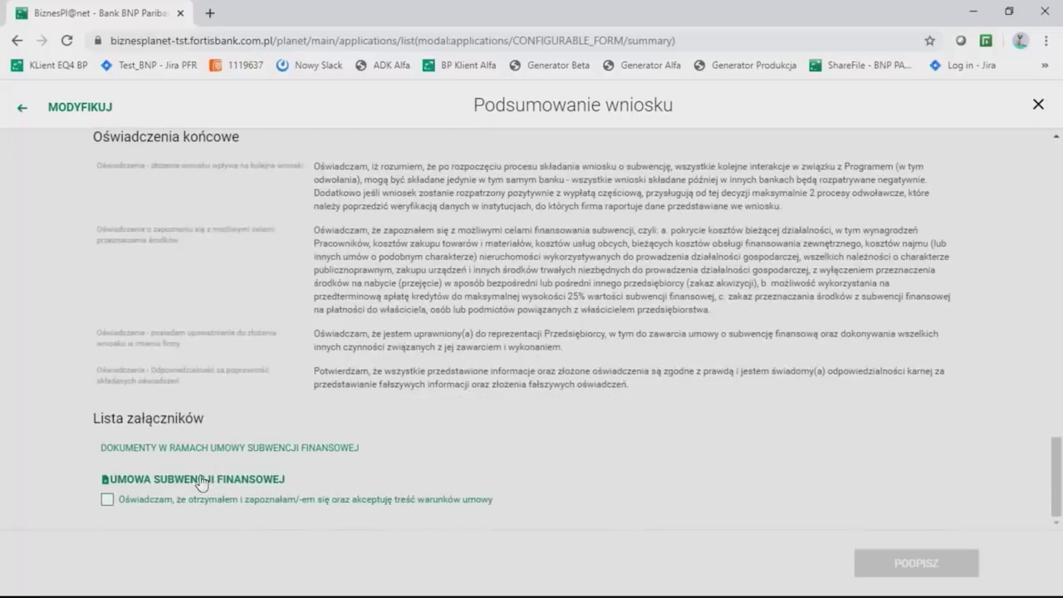
Step: Download the Umowa subwencji finansowej attachment and open its PDF from the downloads folder in Adobe Acrobat Reader to read the first clauses
{"action": "left_click", "coordinate": [200, 483]}
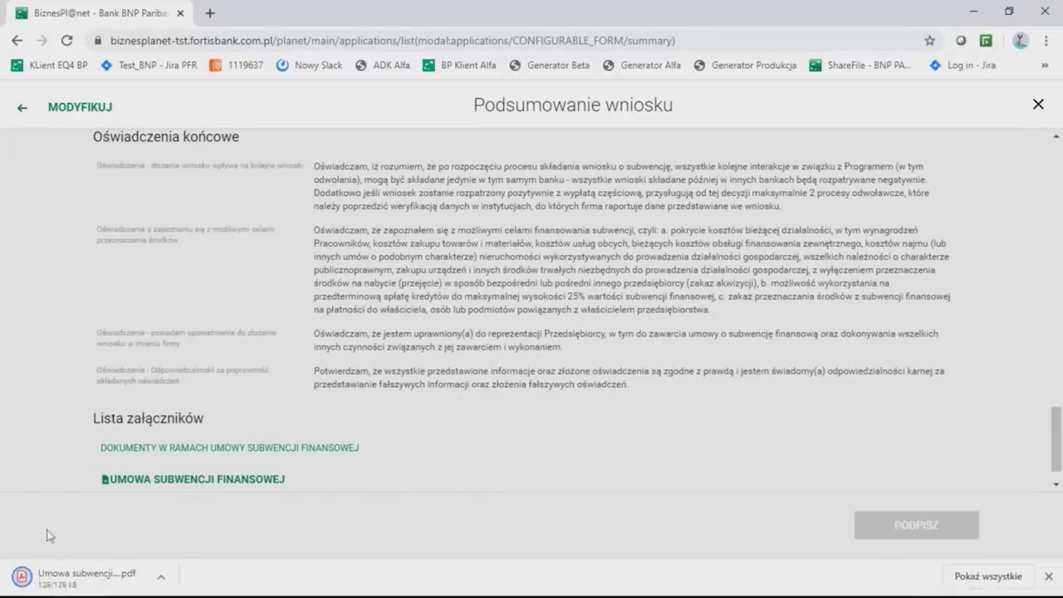
{"action": "left_click", "coordinate": [158, 582]}
{"action": "left_click", "coordinate": [204, 528]}
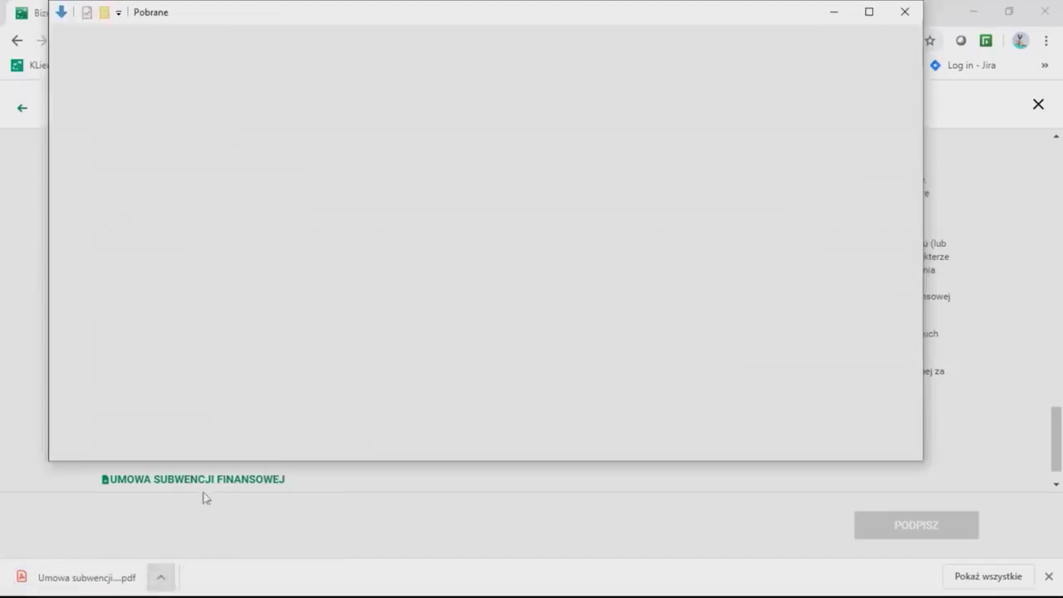
{"action": "left_click", "coordinate": [904, 12]}
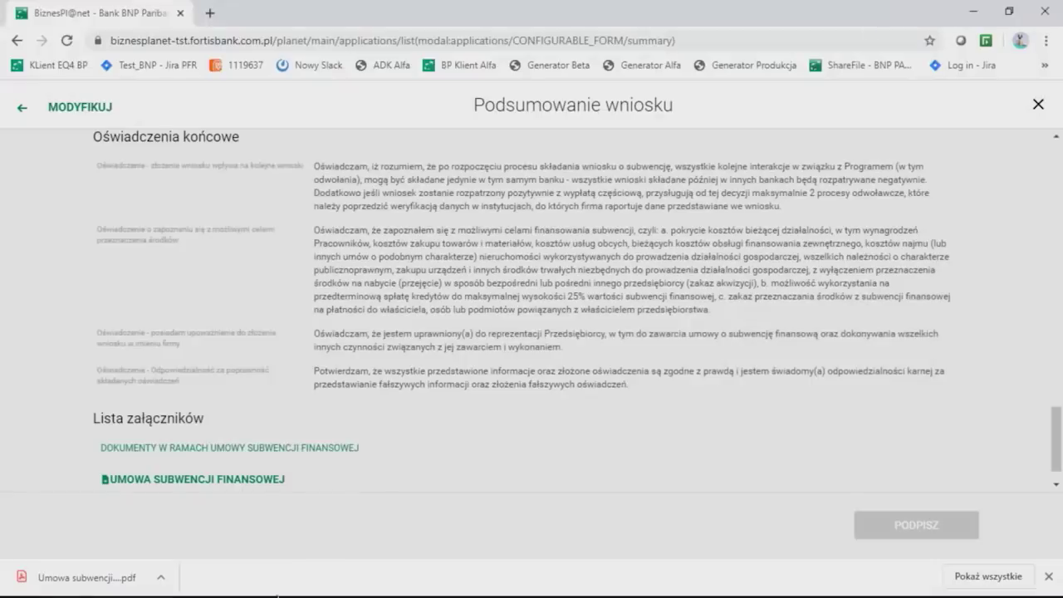
{"action": "left_click", "coordinate": [161, 577]}
{"action": "left_click", "coordinate": [206, 524]}
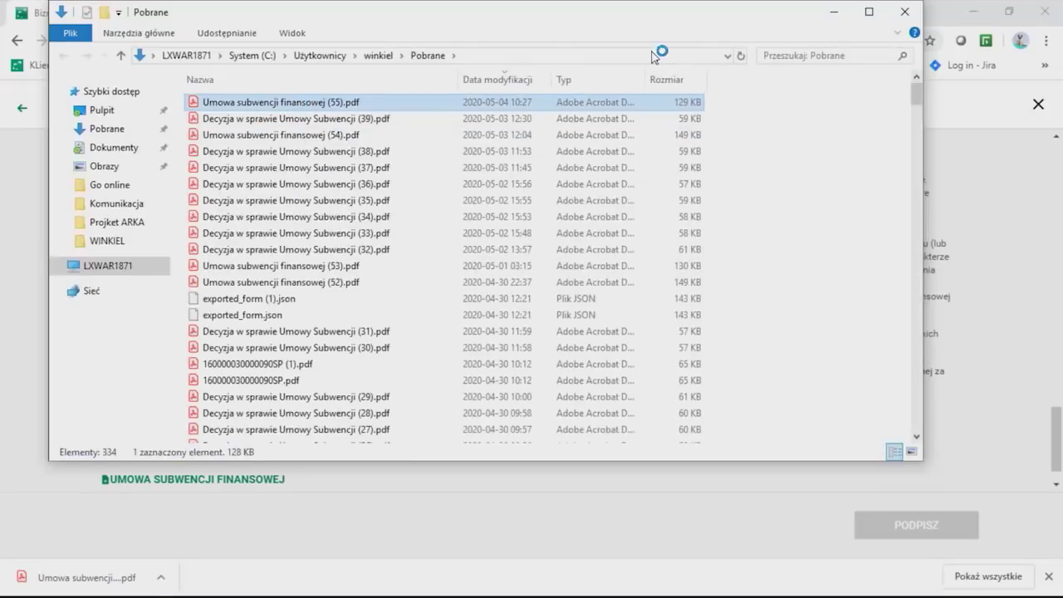
{"action": "key", "text": "Return"}
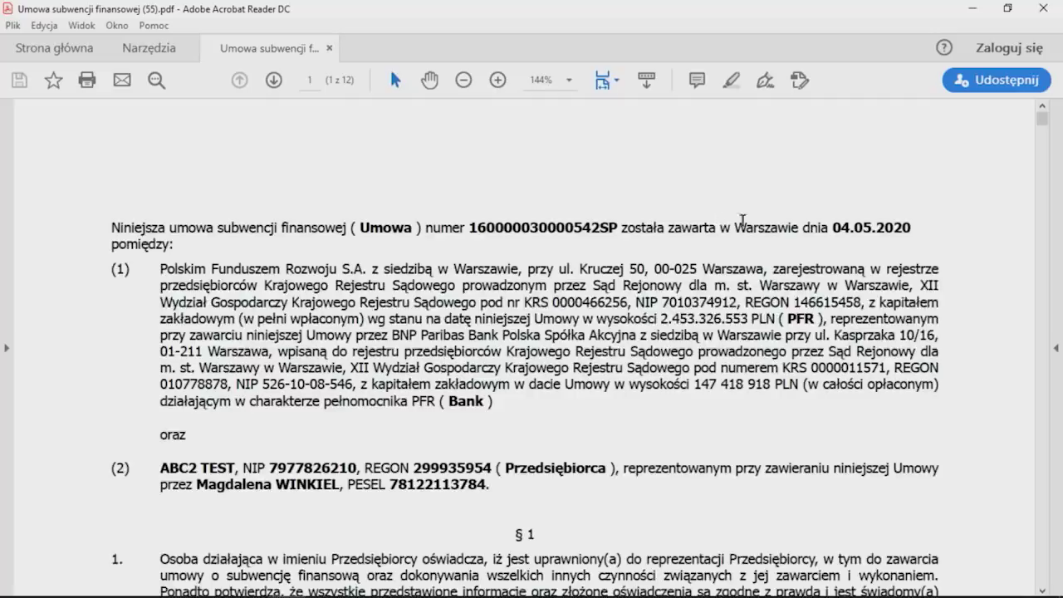
{"action": "scroll", "coordinate": [752, 222], "scroll_direction": "down", "scroll_amount": 8}
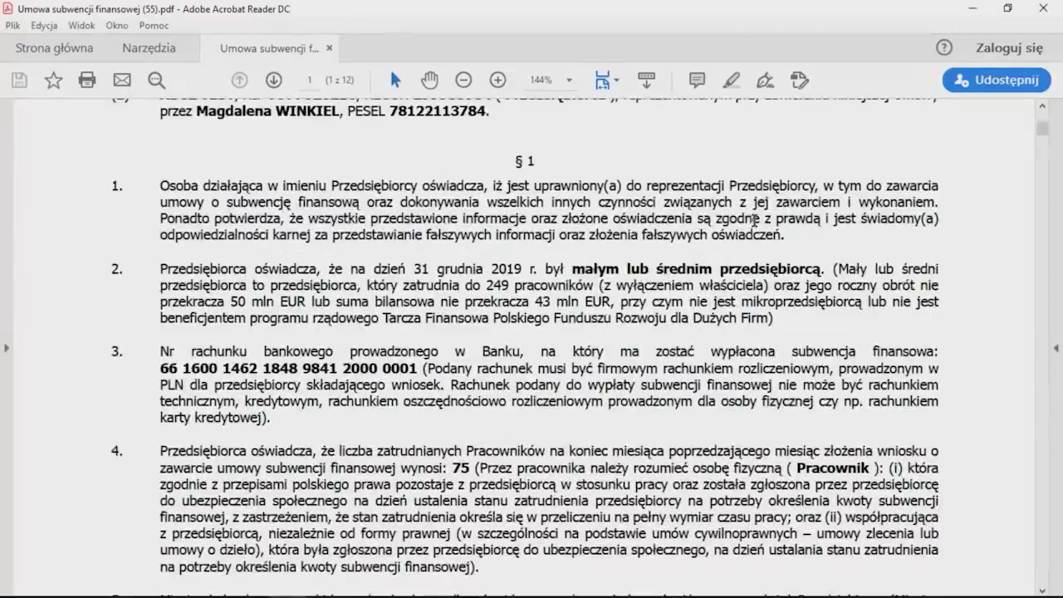